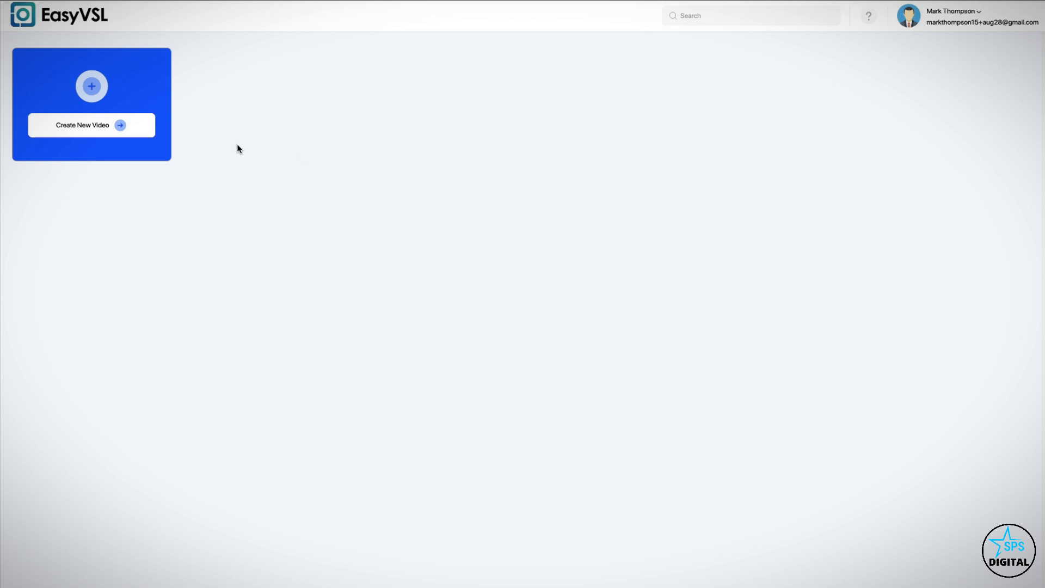
# Create a new video named "Weight Loss Program".
pyautogui.click(110, 130)
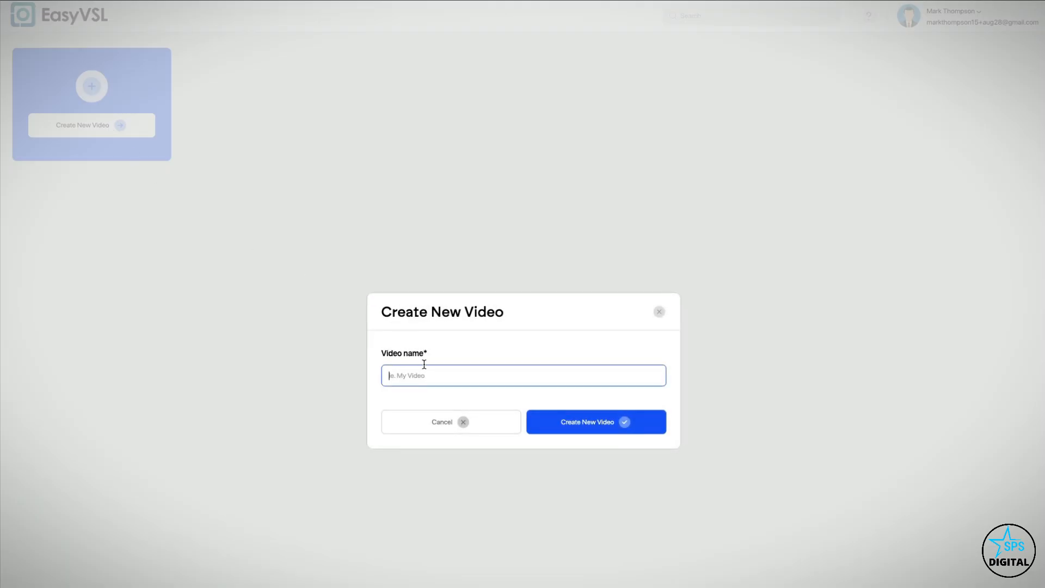
pyautogui.write('Weight Loss Program')
pyautogui.click(602, 424)
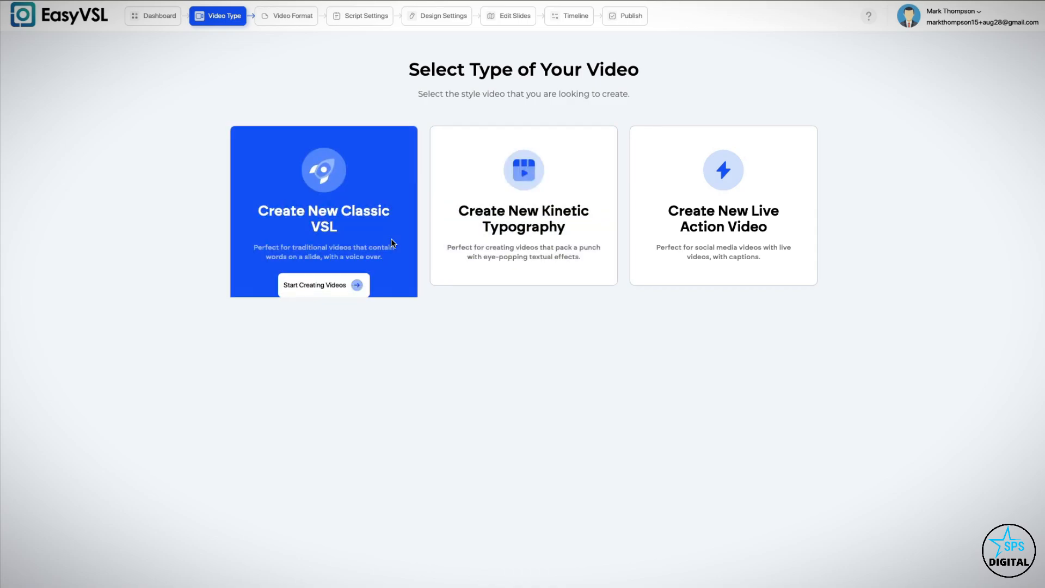
# Choose the Classic VSL video type and start its script from scratch.
pyautogui.moveTo(483, 251)
pyautogui.moveTo(386, 231)
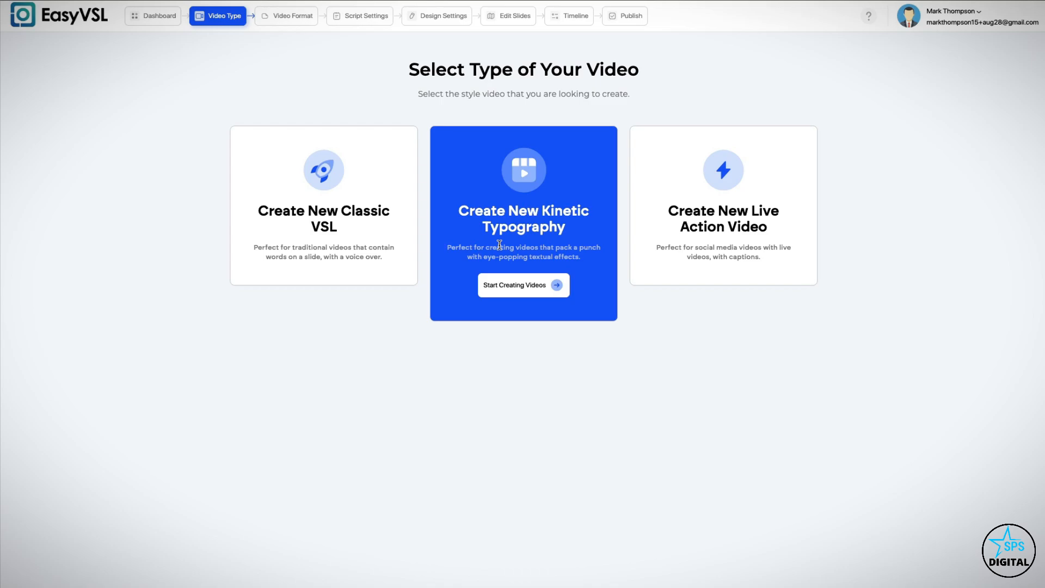
pyautogui.moveTo(716, 257)
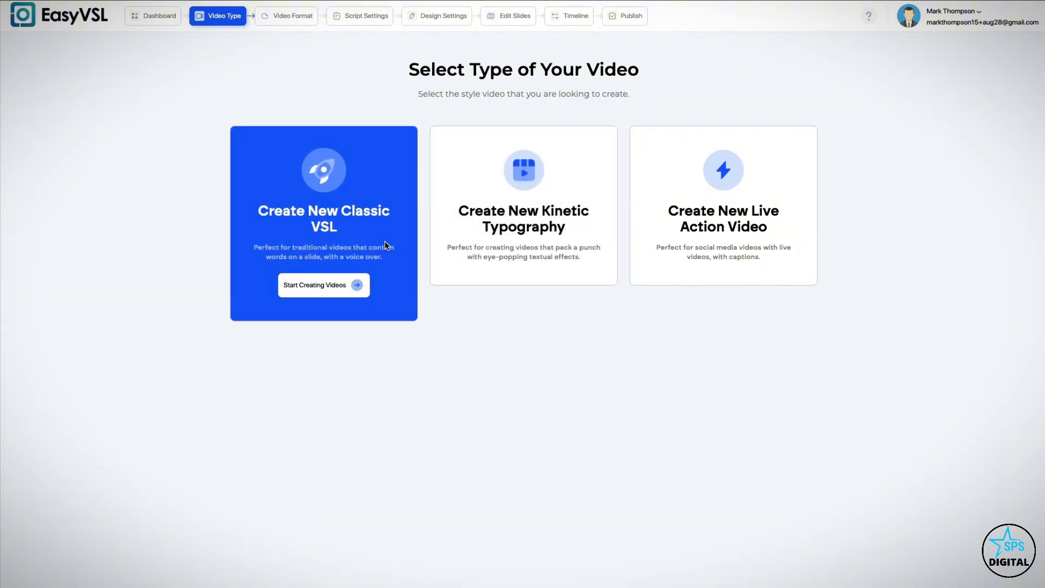
pyautogui.click(352, 285)
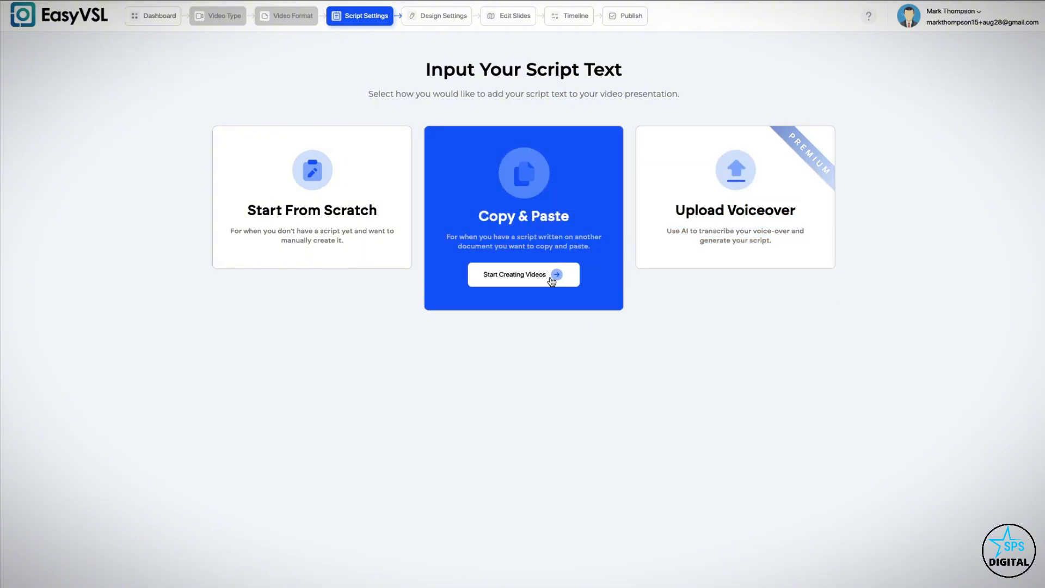
pyautogui.click(324, 279)
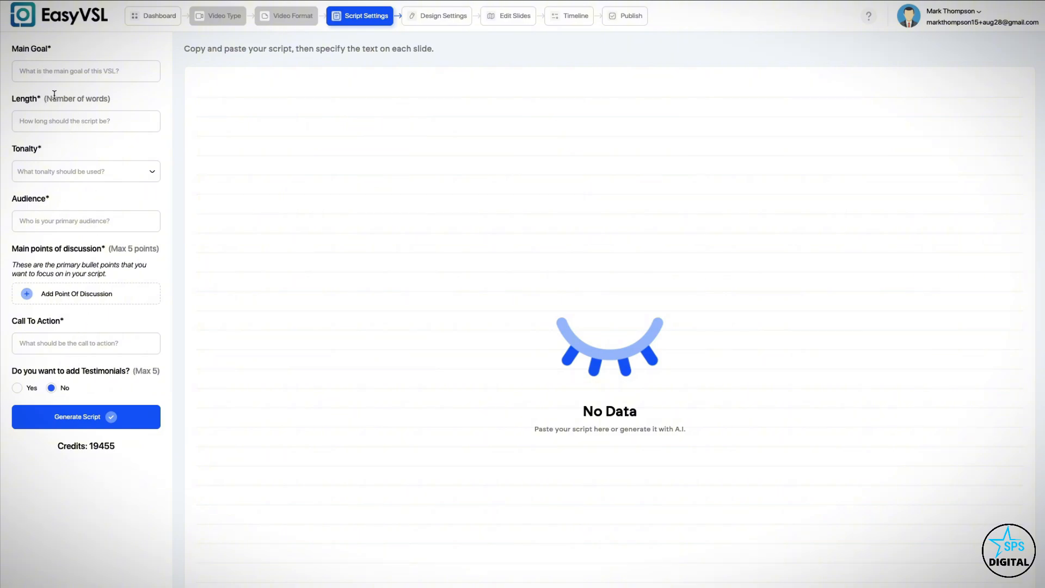
# Paste the main goal about encouraging viewers to purchase a weight loss program and set the script length to 1000 words.
pyautogui.click(64, 167)
pyautogui.click(64, 170)
pyautogui.click(81, 73)
pyautogui.hotkey('ctrl', 'v')
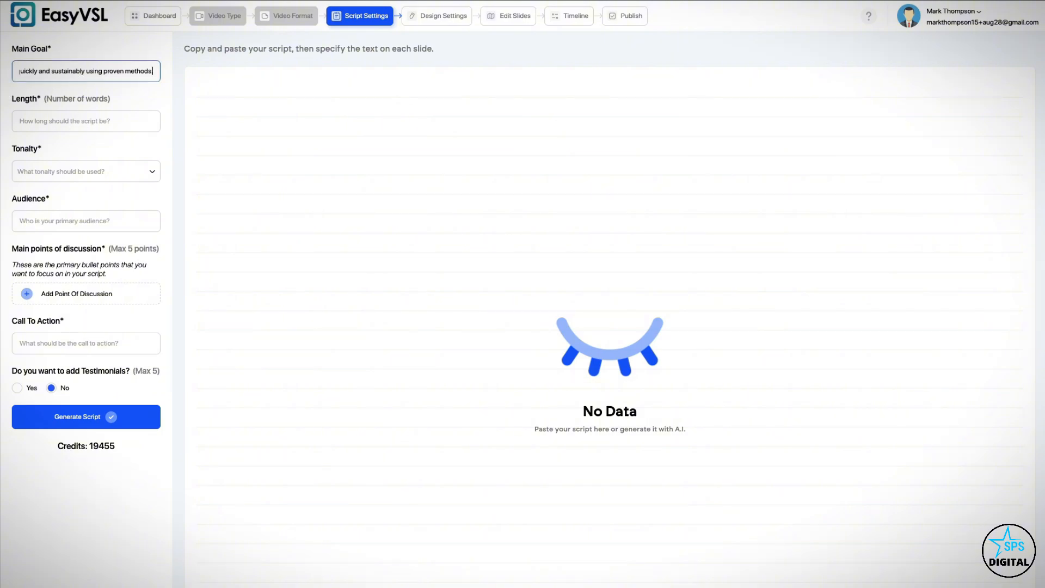
pyautogui.click(154, 127)
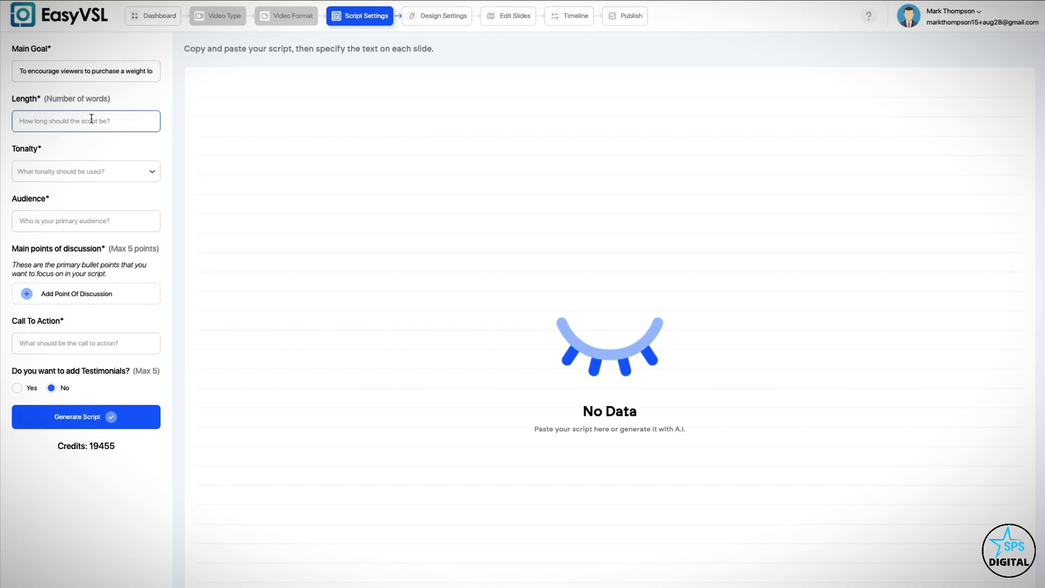
pyautogui.write('1000')
# Set the script's tonality to Positive and Excited.
pyautogui.click(72, 173)
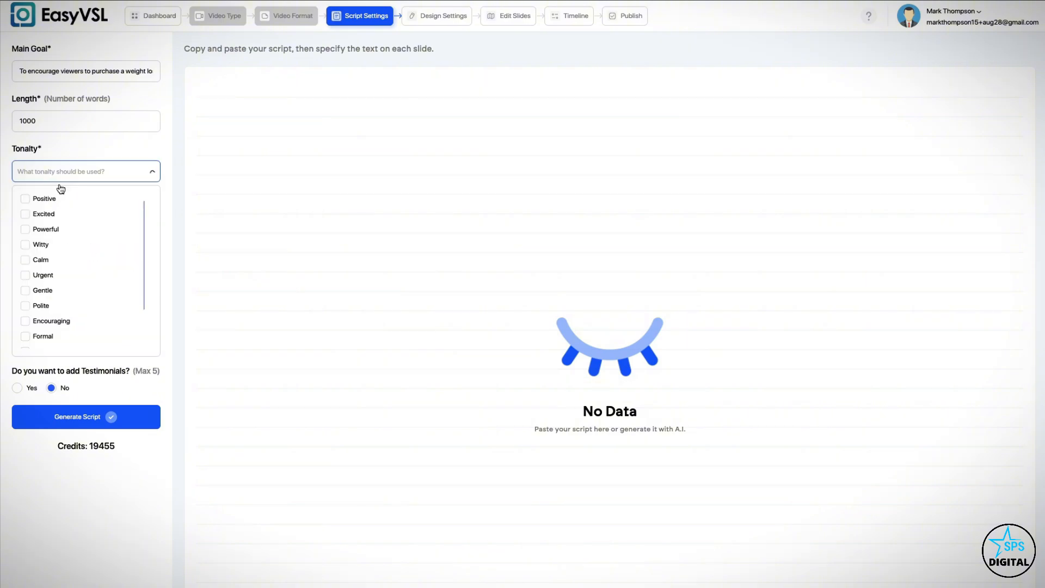
pyautogui.click(25, 200)
pyautogui.click(25, 214)
pyautogui.click(98, 173)
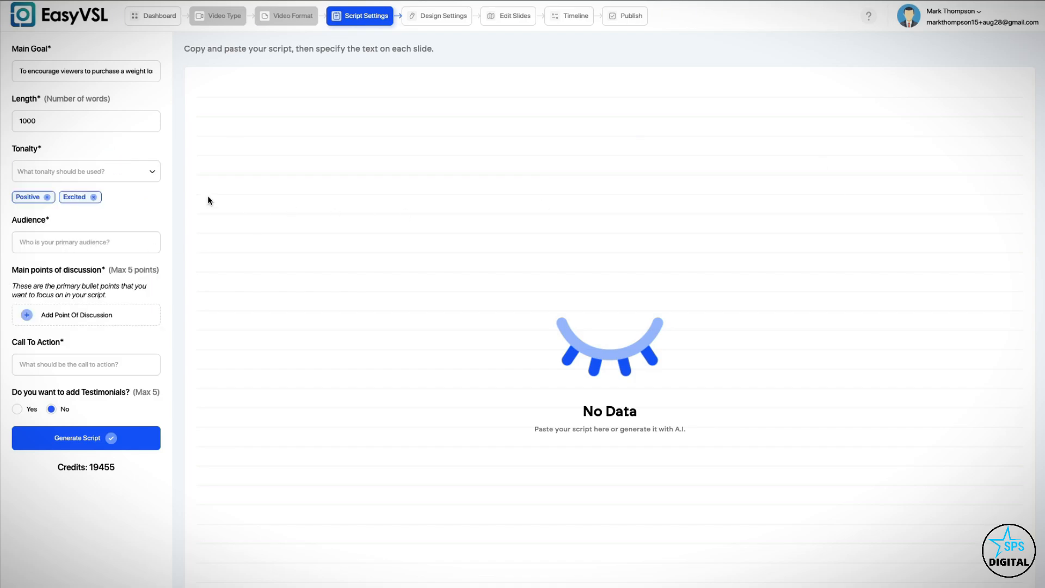
# Paste the audience description: men and women aged 25–45 looking to lose weight, often struggling with diet fads and yo-yo diets.
pyautogui.click(52, 249)
pyautogui.hotkey('ctrl', 'v')
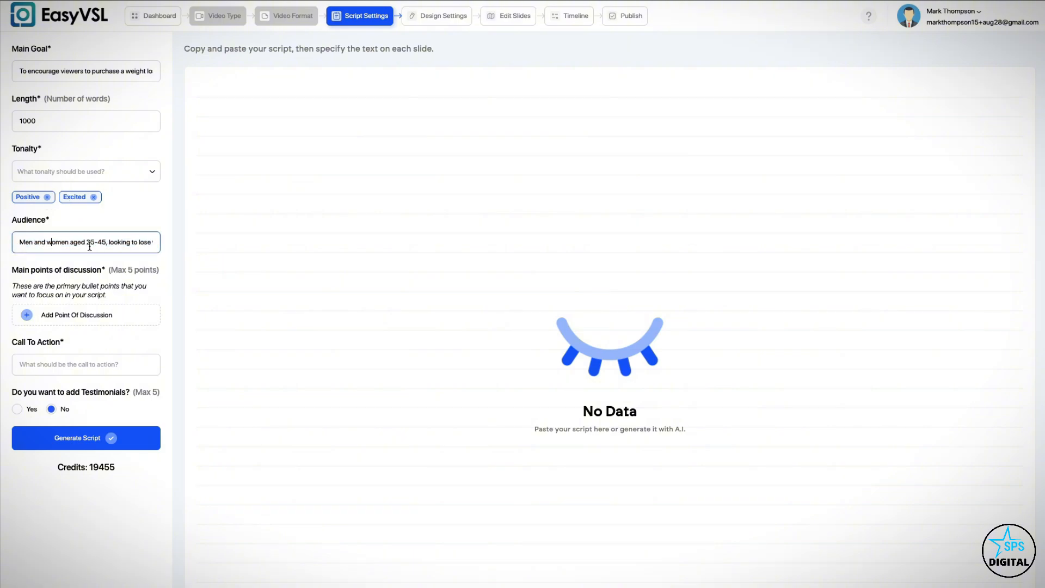
pyautogui.moveTo(91, 245); pyautogui.dragTo(155, 243)
pyautogui.click(123, 244)
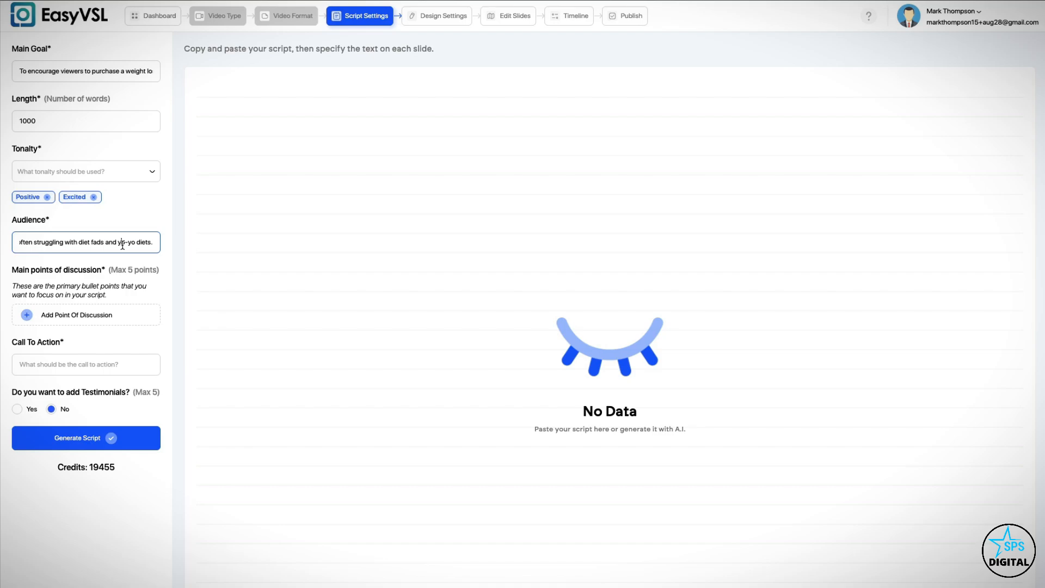
# Add five main points of discussion, from the struggles of traditional weight loss methods to success stories from real people.
pyautogui.click(82, 319)
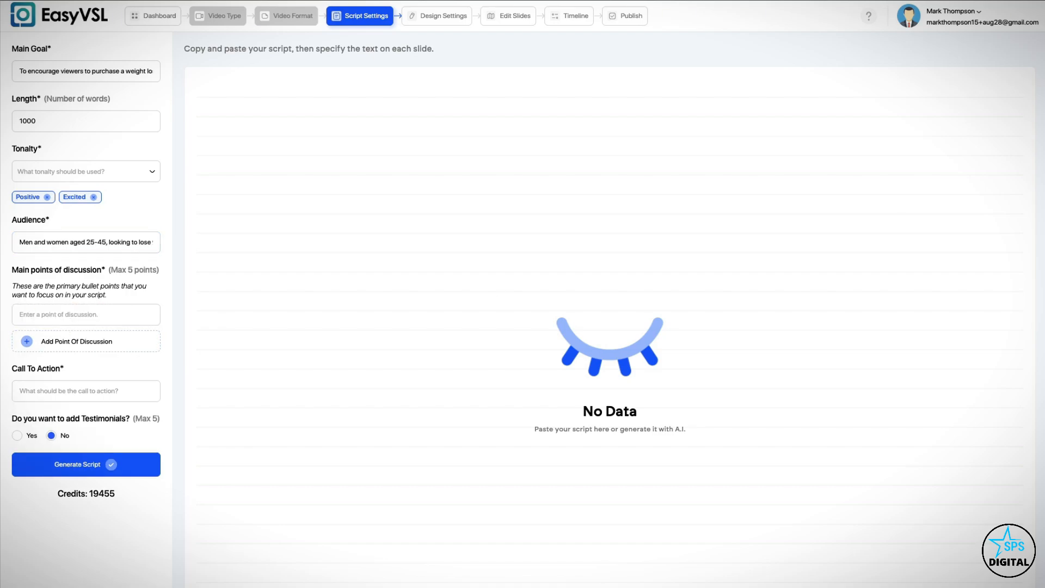
pyautogui.click(62, 318)
pyautogui.hotkey('ctrl', 'v')
pyautogui.click(80, 342)
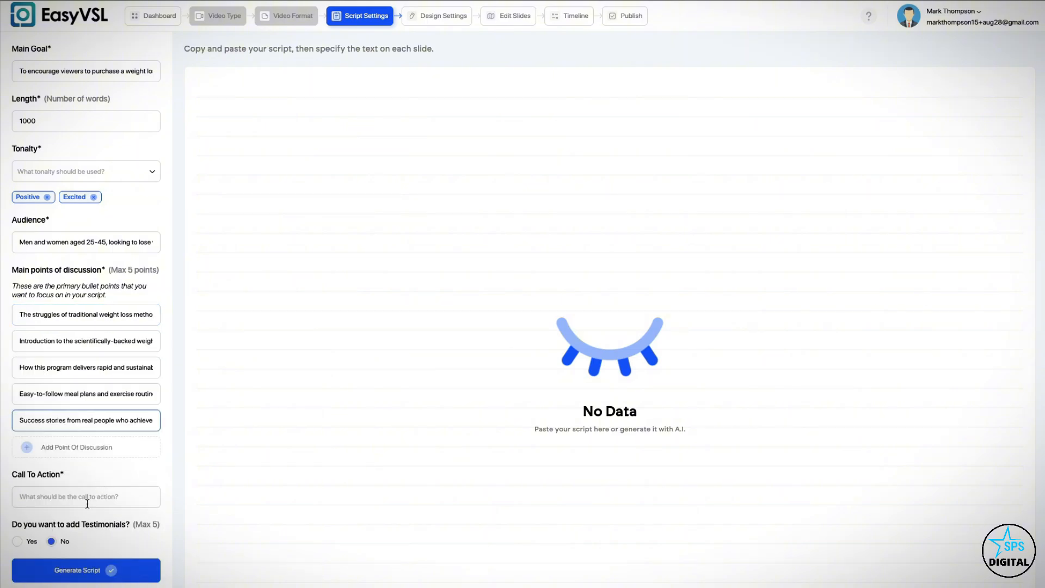
# Paste the call to action inviting viewers to use the button below to start their weight loss journey.
pyautogui.click(88, 503)
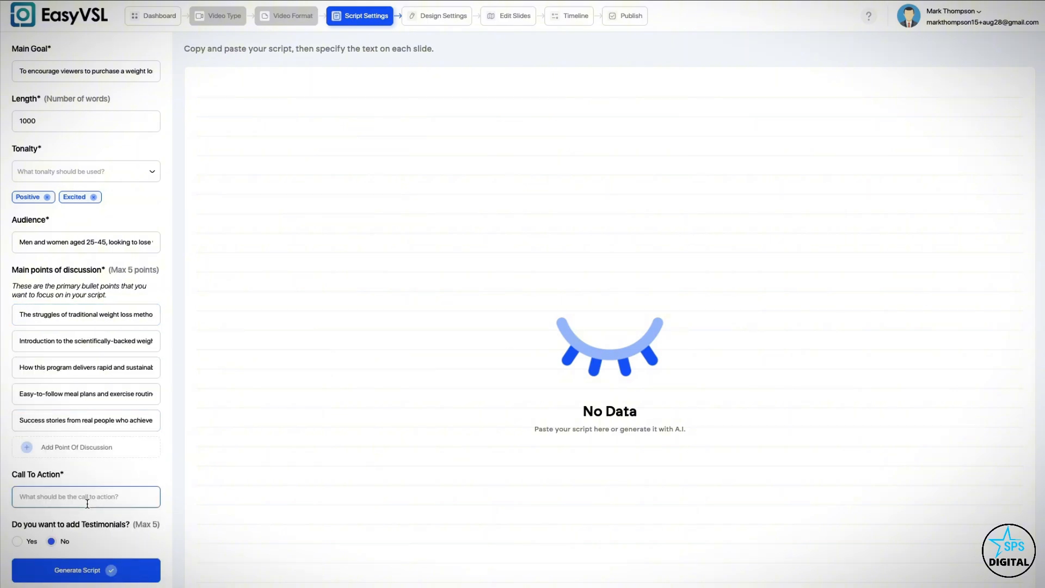
pyautogui.hotkey('ctrl', 'v')
pyautogui.click(249, 561)
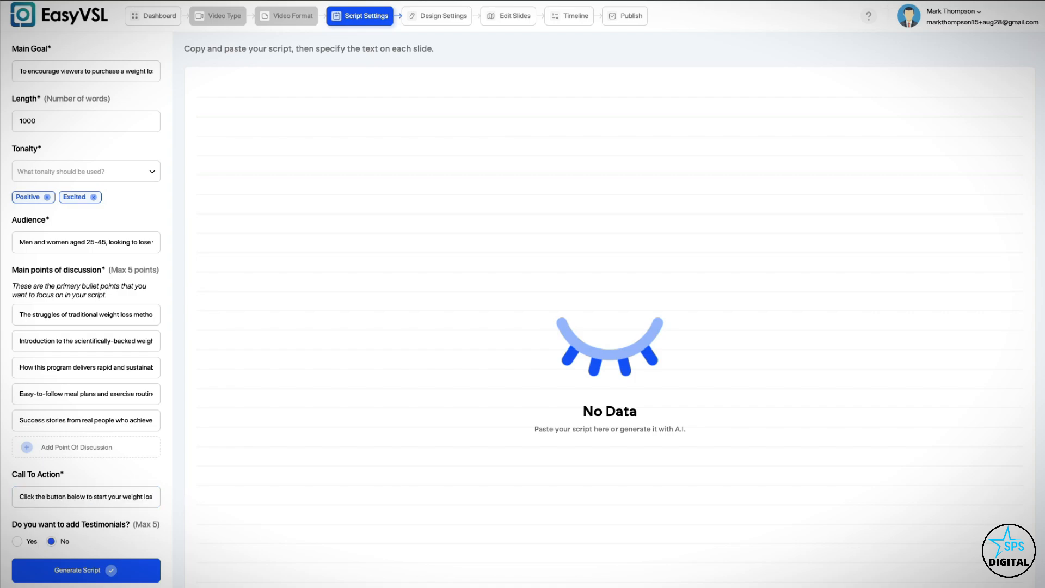
# Enable testimonials and add two with customer names, one about losing 20 pounds in two months and one about being down 15 pounds.
pyautogui.click(17, 541)
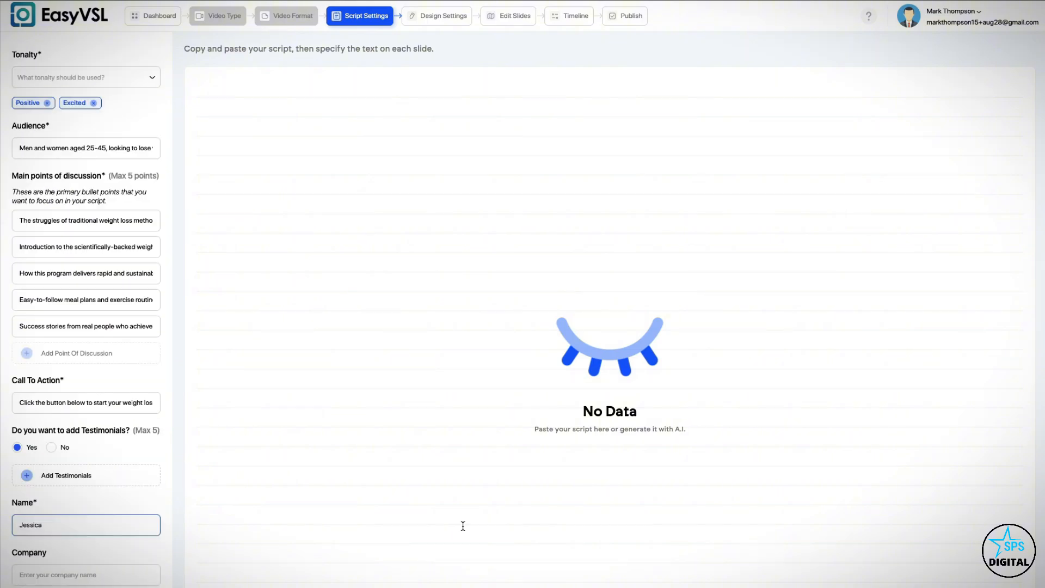
pyautogui.scroll(-3, 607, 294)
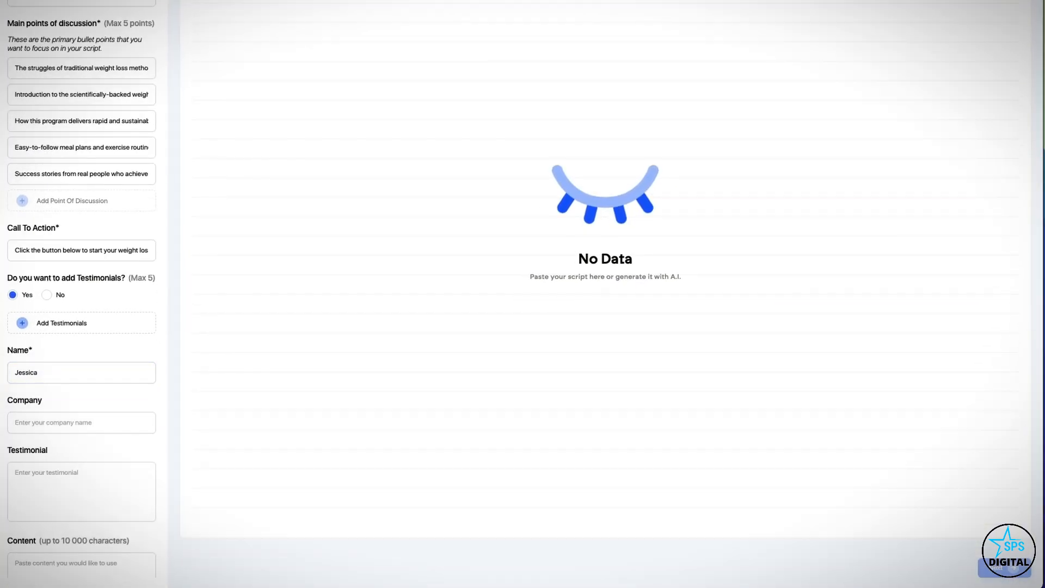
pyautogui.click(70, 473)
pyautogui.write("I've tried every diet out there, but nothing worked until I found this program. I lost 20 pounds in just two months!")
pyautogui.scroll(-2, 78, 458)
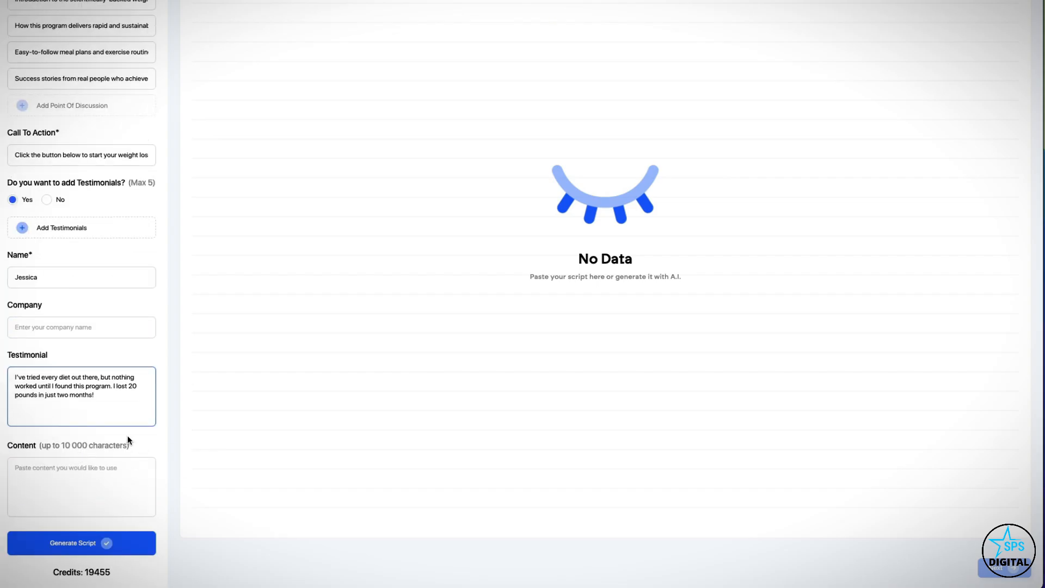
pyautogui.click(70, 228)
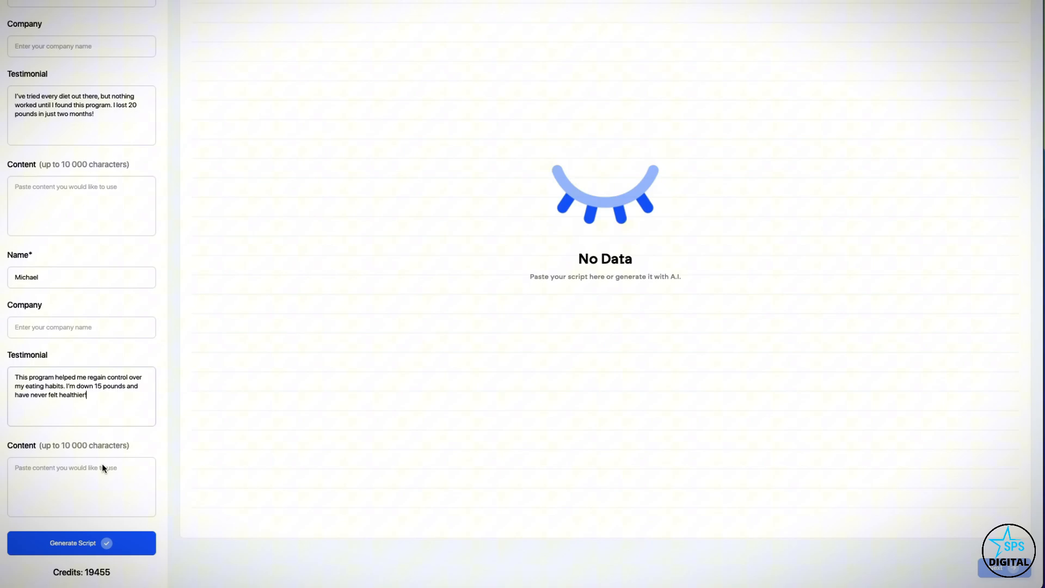
# Paste the "Do you feel like you've tried everything to lose weight" text as the second testimonial's content and generate the script.
pyautogui.click(103, 467)
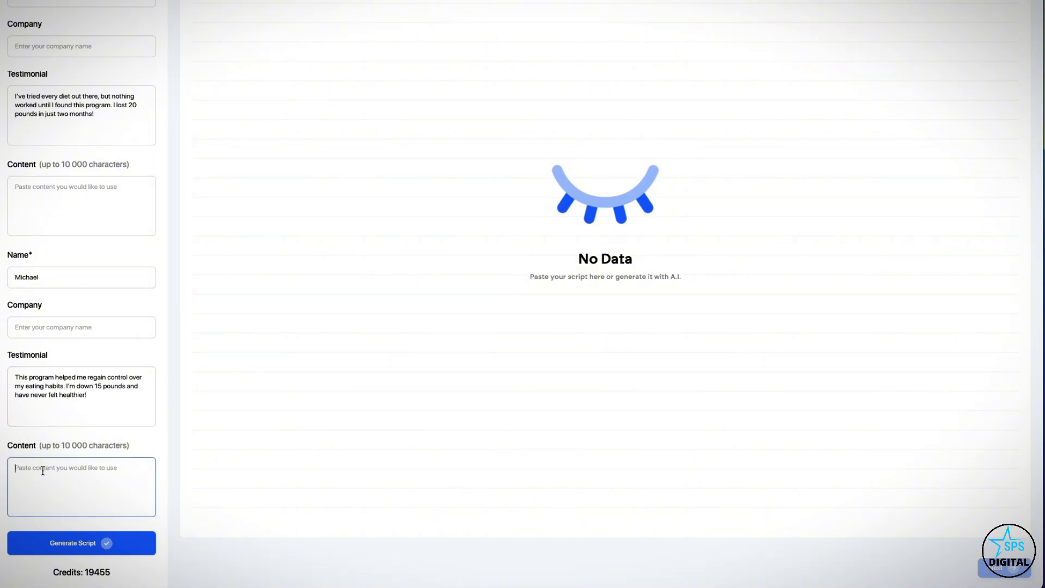
pyautogui.hotkey('ctrl', 'v')
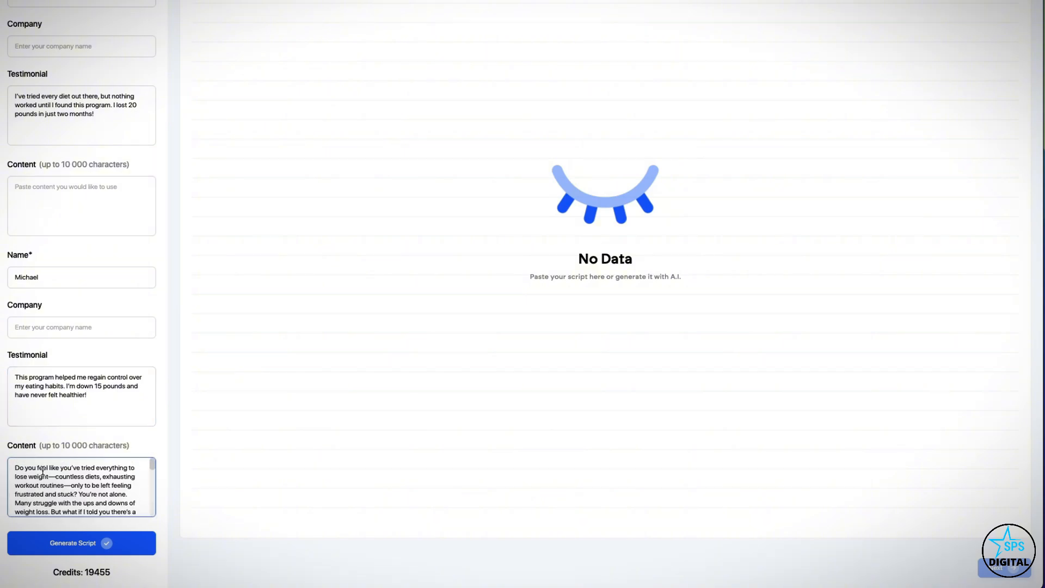
pyautogui.scroll(3, 43, 471)
pyautogui.click(88, 544)
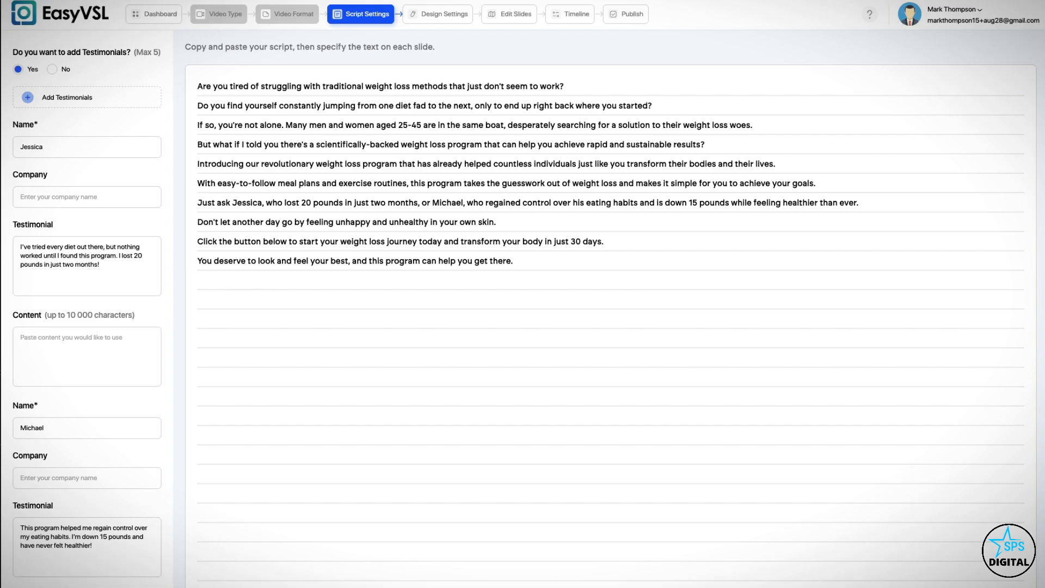
# Continue to the design settings and select the light template with green diagonal stripes as the slide background.
pyautogui.click(438, 13)
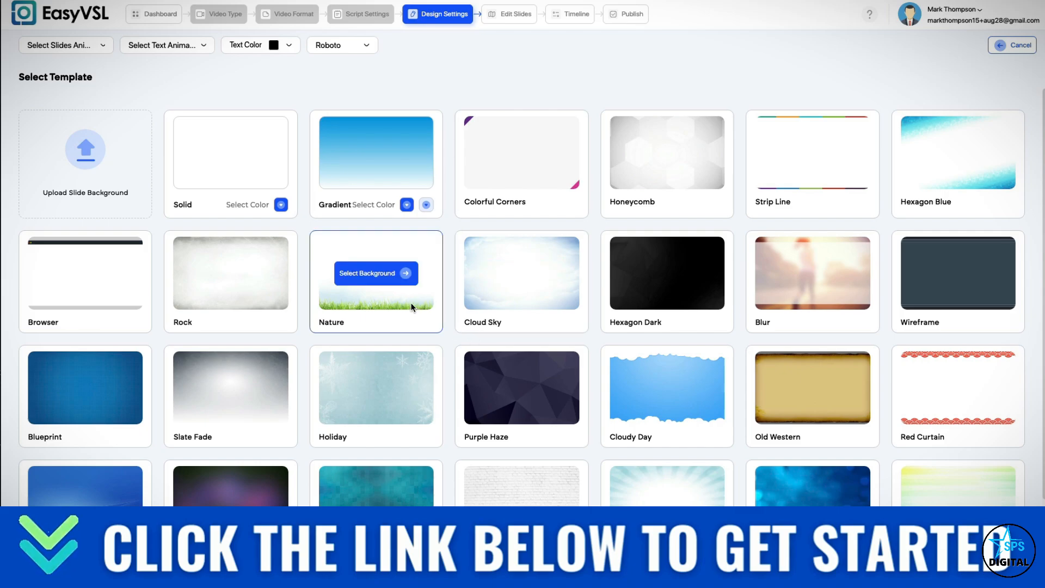
pyautogui.scroll(-4, 402, 366)
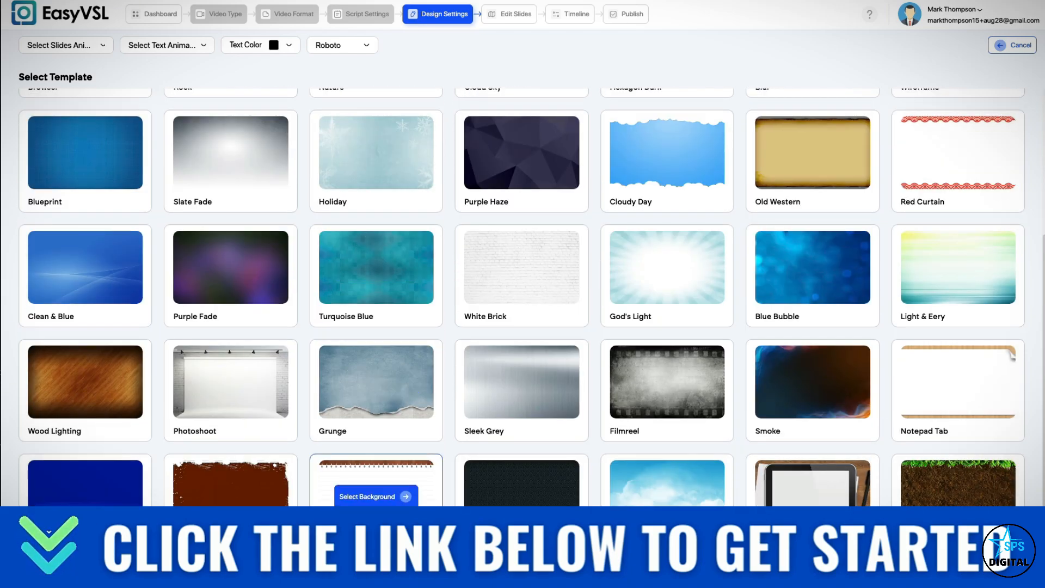
pyautogui.click(370, 496)
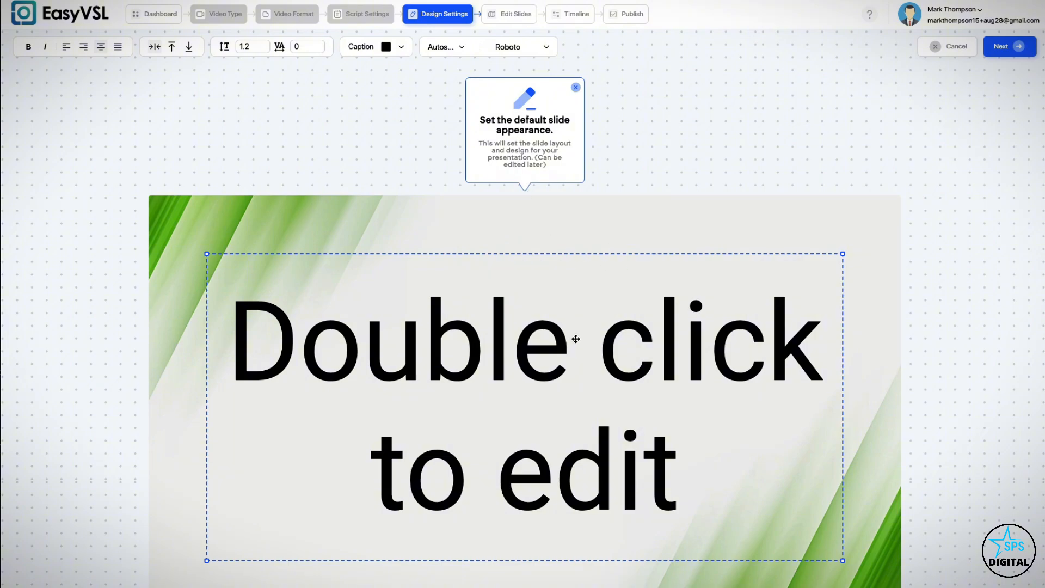
# Set the default slide's caption color to blue 4A90E2 and view the available font sizes.
pyautogui.click(395, 48)
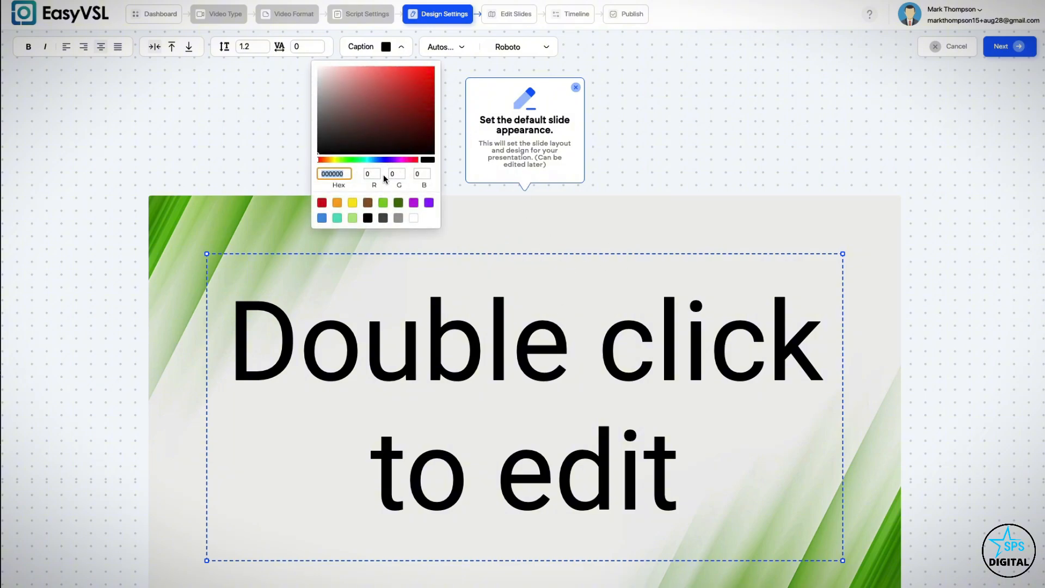
pyautogui.click(324, 220)
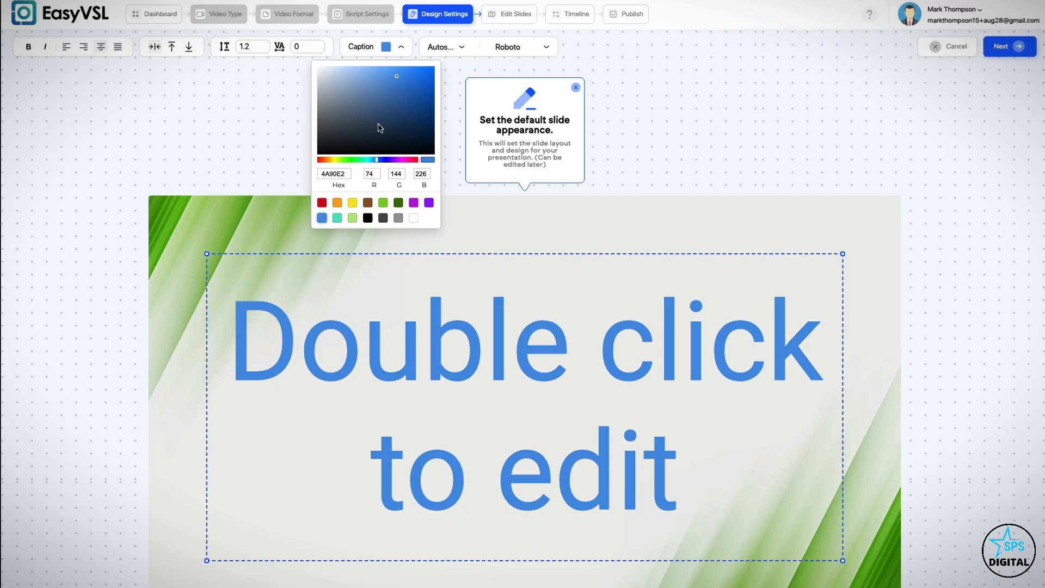
pyautogui.click(439, 47)
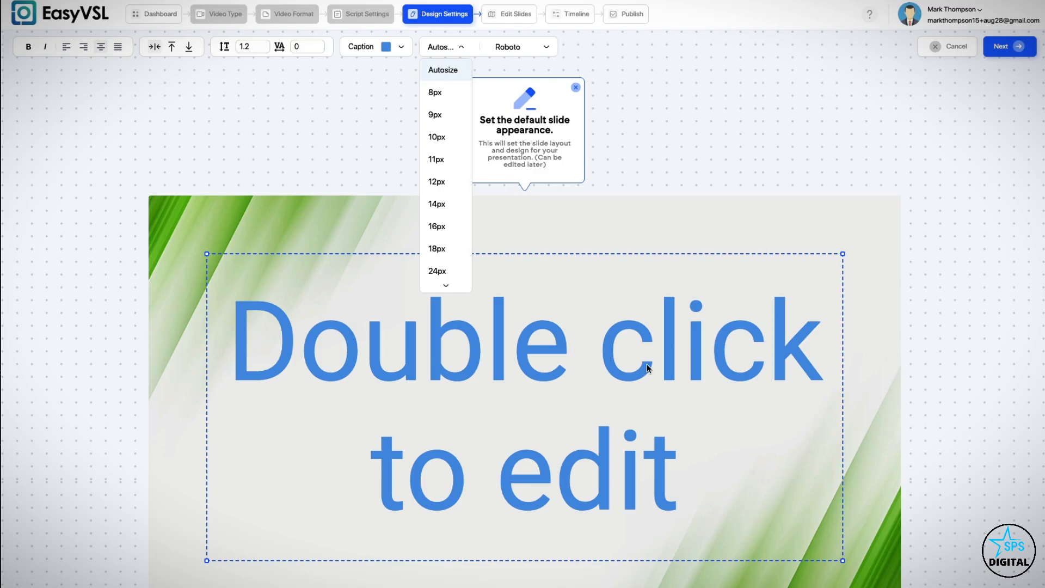
pyautogui.click(351, 392)
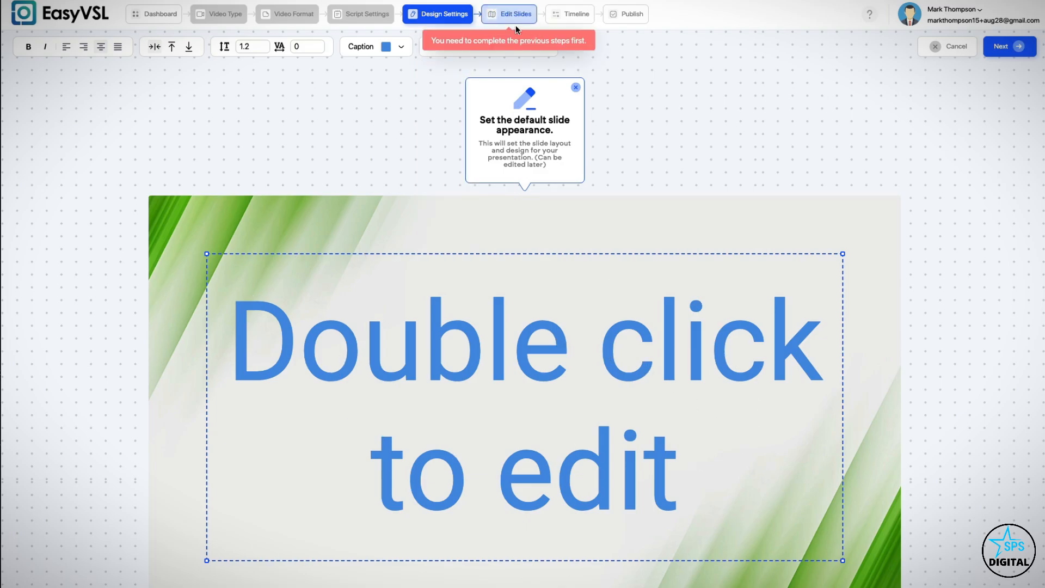
# Try the Poppins and Oswald fonts on the default slide text.
pyautogui.click(526, 48)
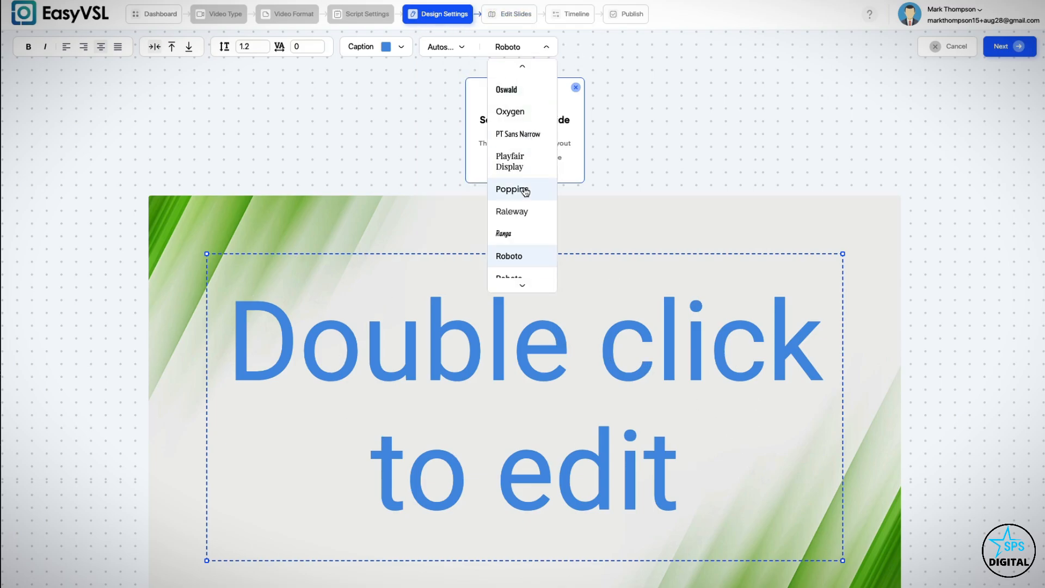
pyautogui.click(525, 190)
pyautogui.click(521, 53)
pyautogui.click(516, 169)
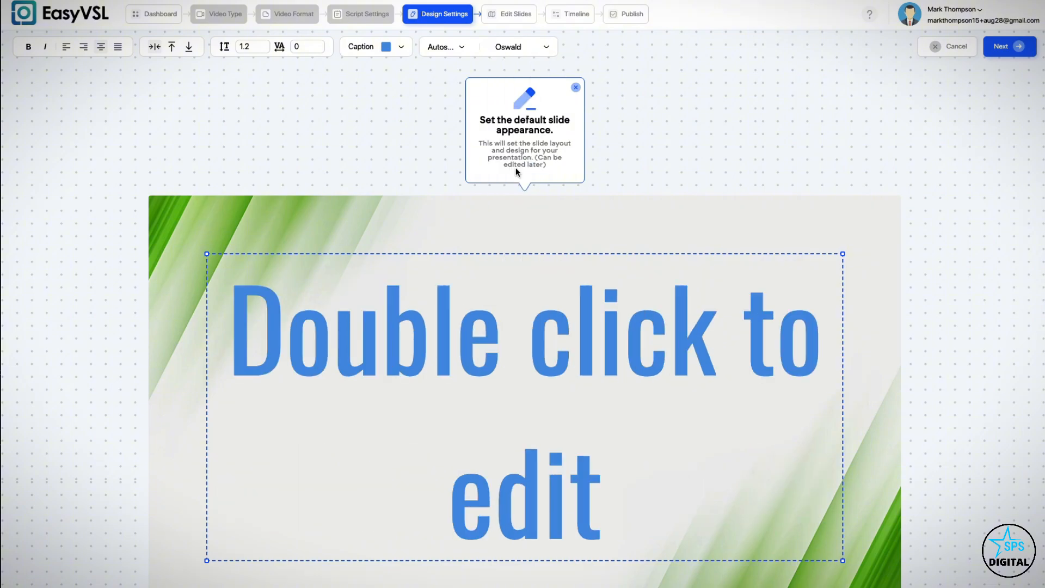
# Set the default slide text font to Oxygen and continue to editing the slides.
pyautogui.click(526, 53)
pyautogui.scroll(-2, 527, 227)
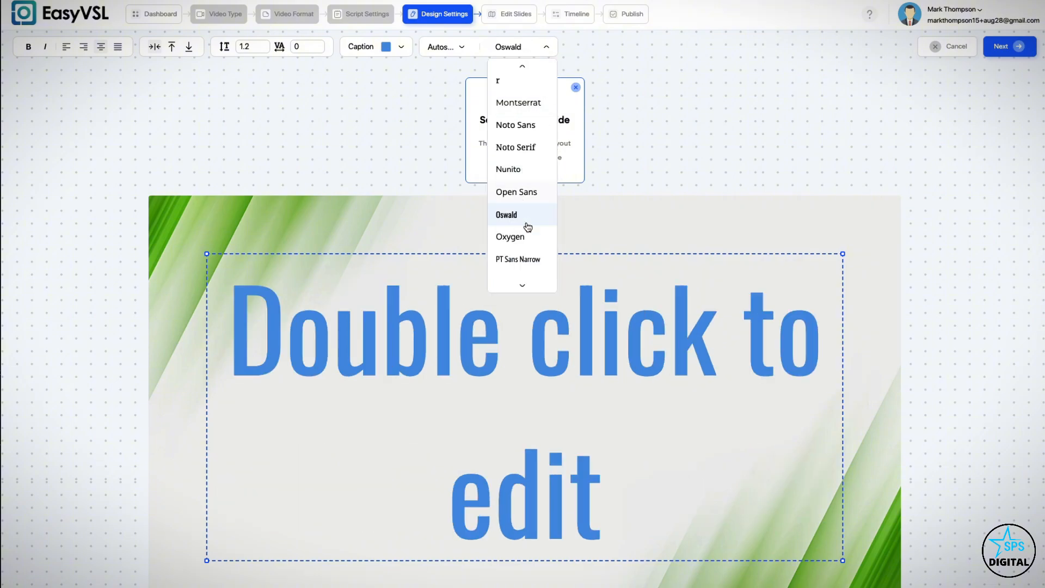
pyautogui.click(527, 231)
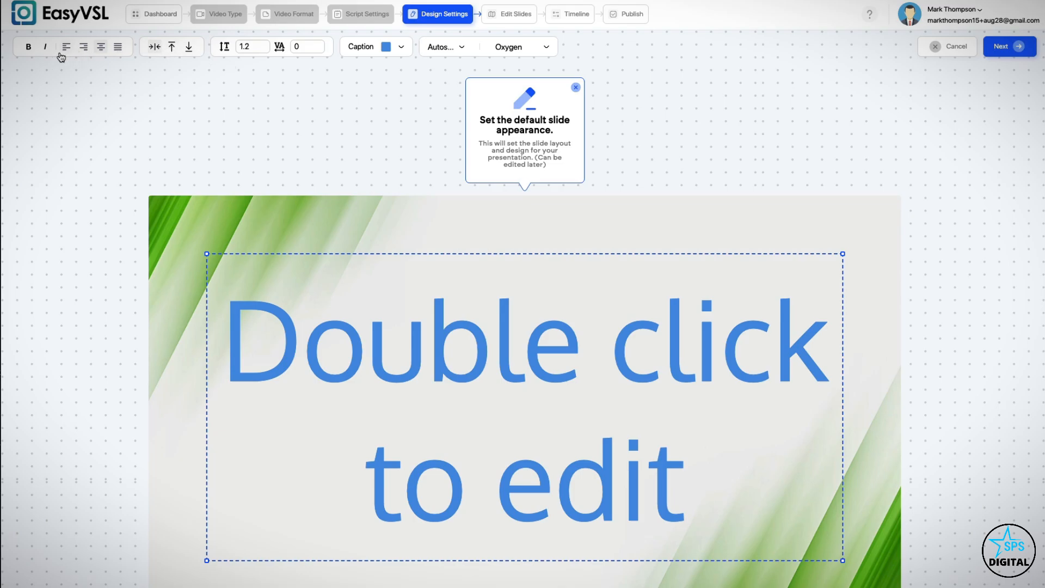
pyautogui.click(999, 47)
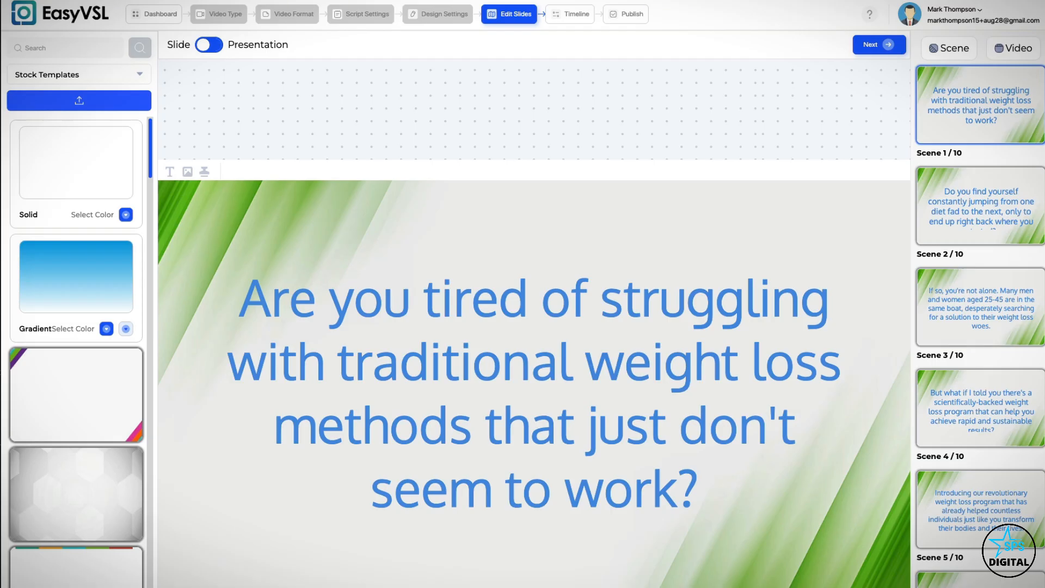
# Review the generated slides from scene 2 through scene 10, checking their caption text and layout.
pyautogui.click(1013, 220)
pyautogui.scroll(-1, 998, 263)
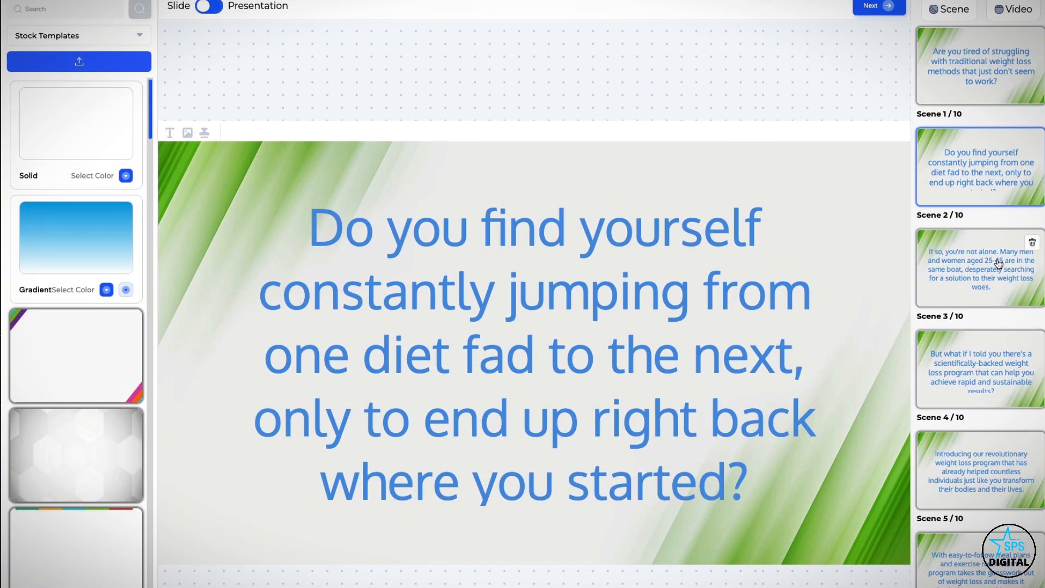
pyautogui.click(998, 264)
pyautogui.click(998, 370)
pyautogui.click(1004, 467)
pyautogui.click(1007, 564)
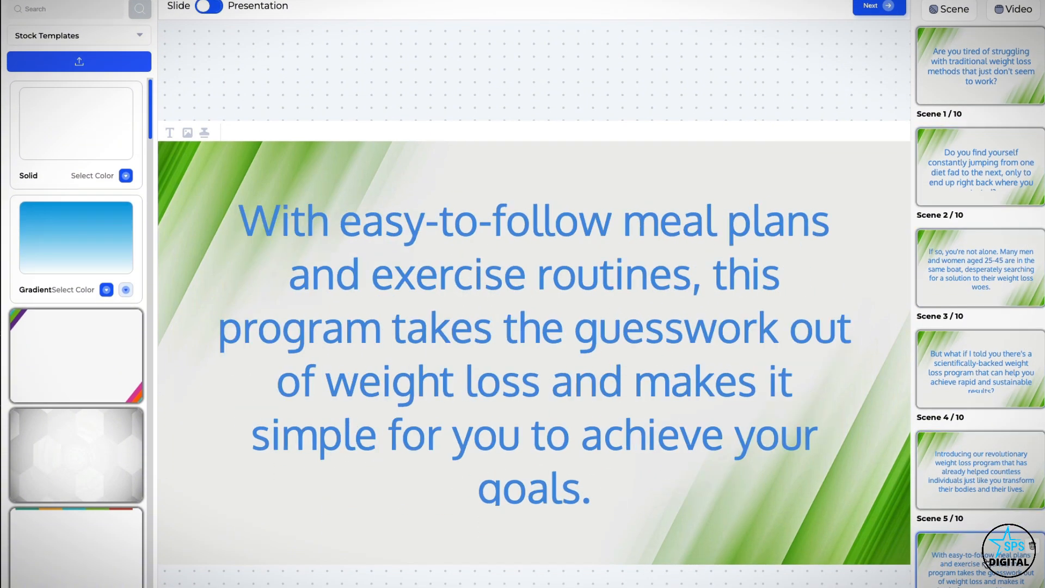
pyautogui.scroll(-2, 986, 564)
pyautogui.click(986, 566)
pyautogui.scroll(-3, 988, 571)
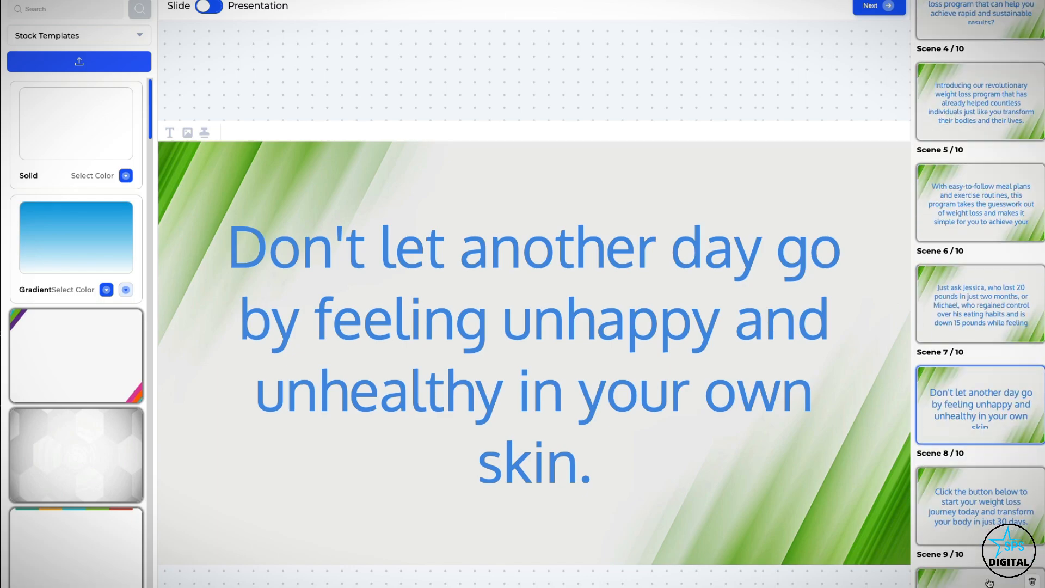
pyautogui.click(989, 582)
pyautogui.scroll(8, 971, 524)
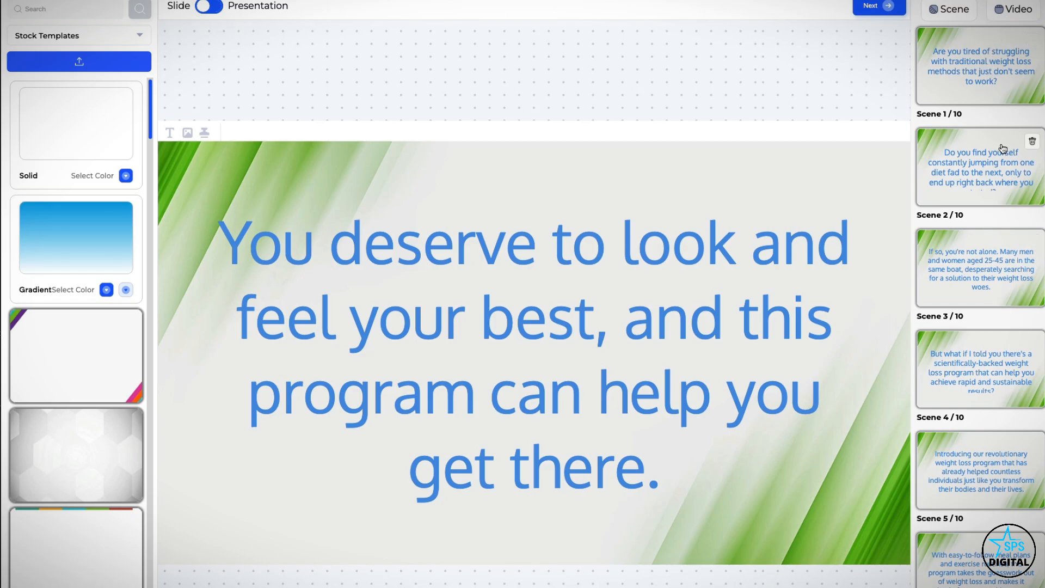
pyautogui.scroll(-5, 991, 255)
pyautogui.scroll(5, 985, 460)
# Select the whole caption on the scene 10 slide and the word "deserve" to view the text formatting options.
pyautogui.click(707, 311)
pyautogui.tripleClick(592, 310)
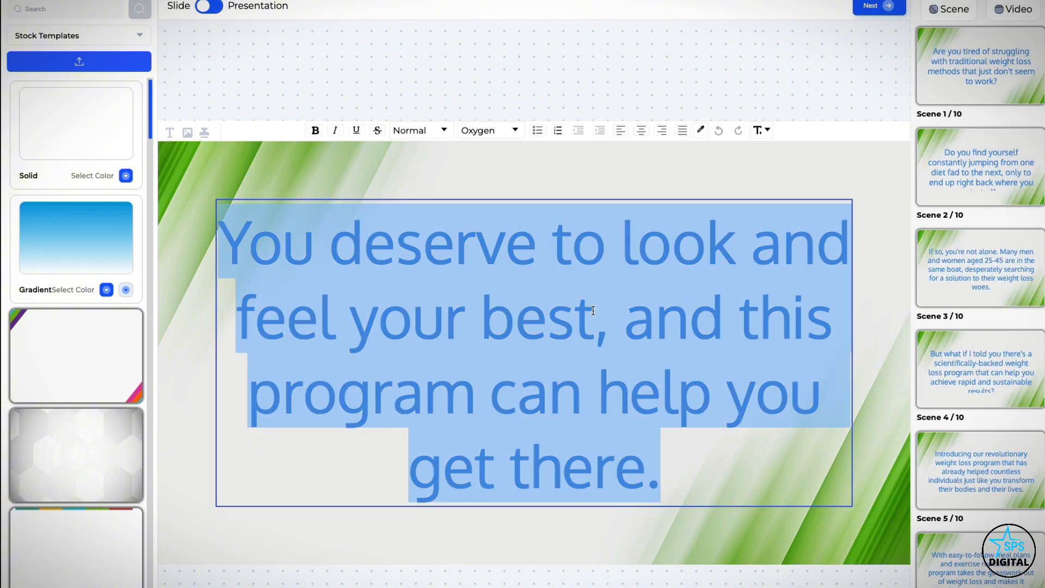
pyautogui.click(502, 180)
pyautogui.doubleClick(460, 238)
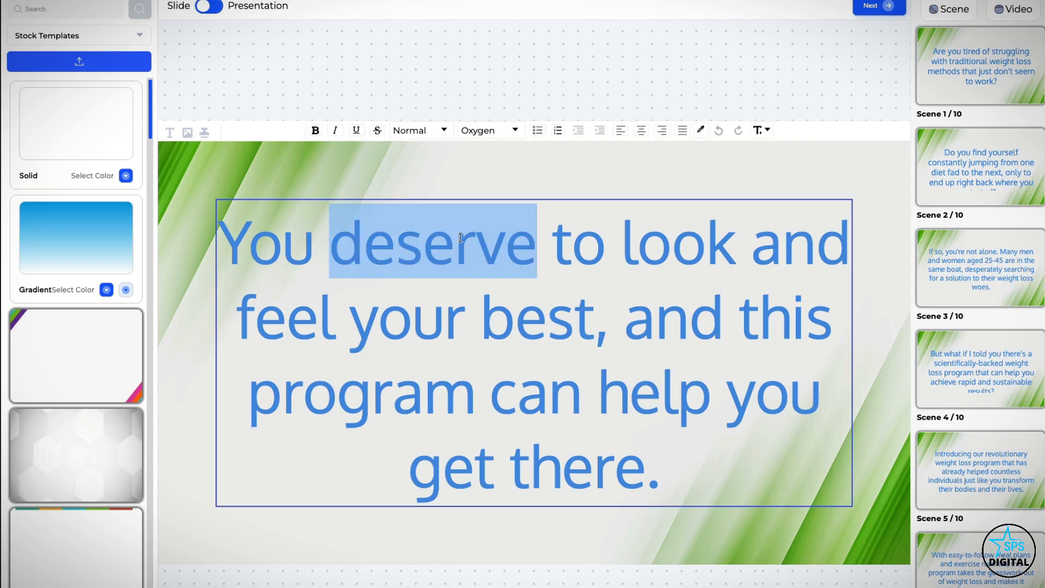
pyautogui.click(465, 172)
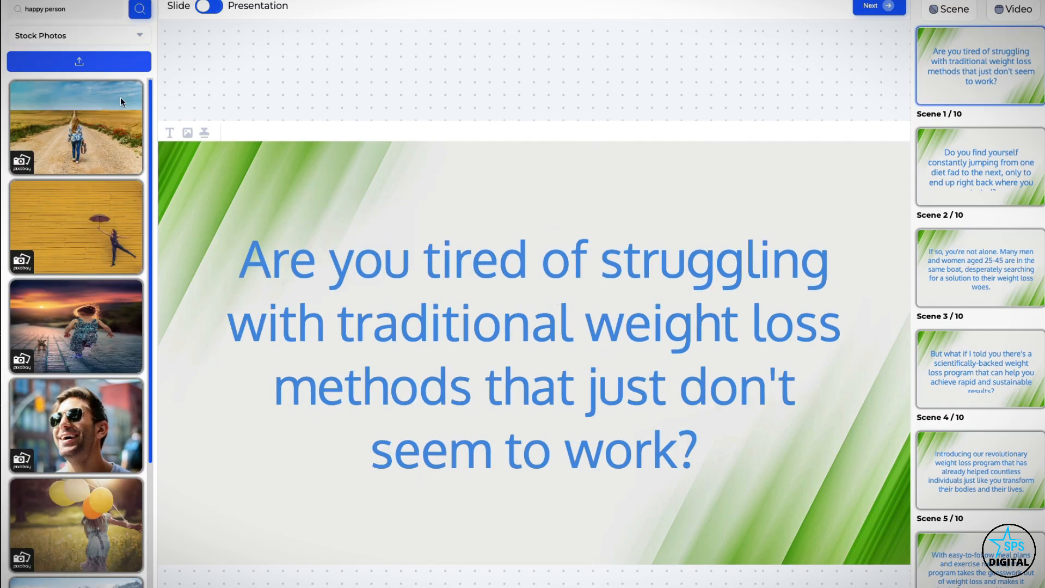
# View the media categories, search the stock photos for "weight loss" and browse the images.
pyautogui.click(74, 37)
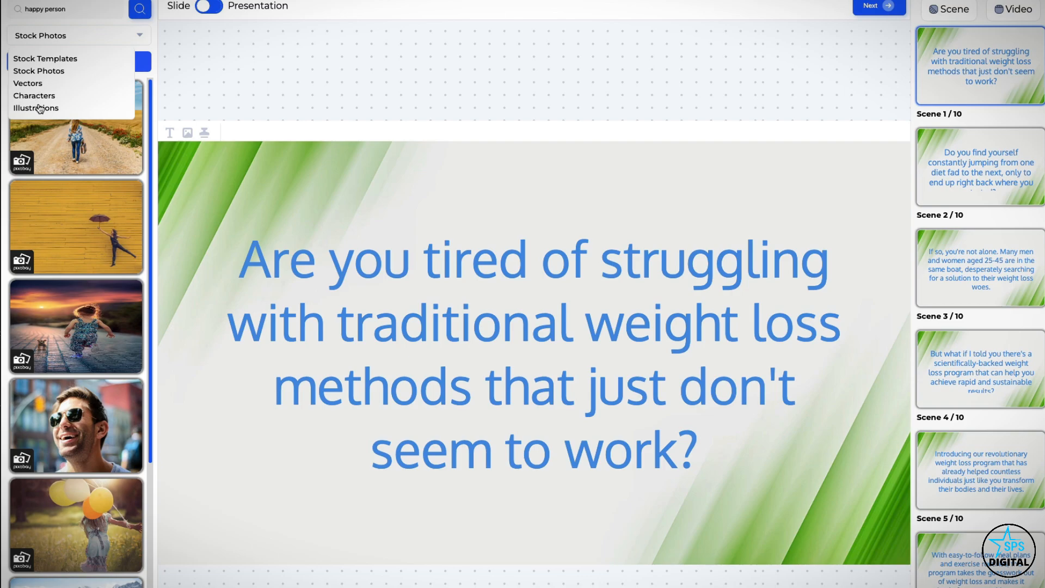
pyautogui.moveTo(78, 9); pyautogui.dragTo(19, 8)
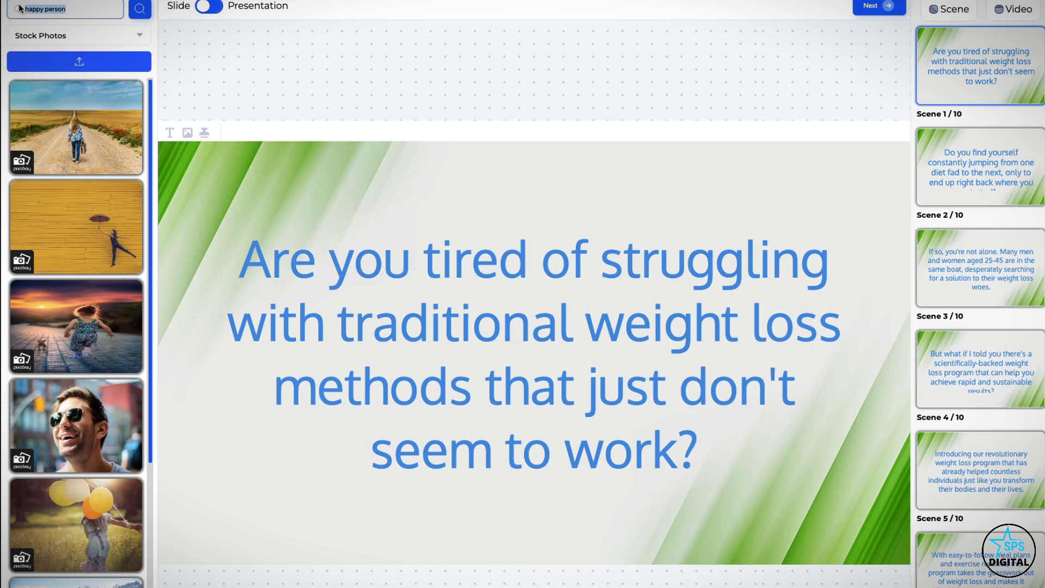
pyautogui.write('weight loss')
pyautogui.click(140, 10)
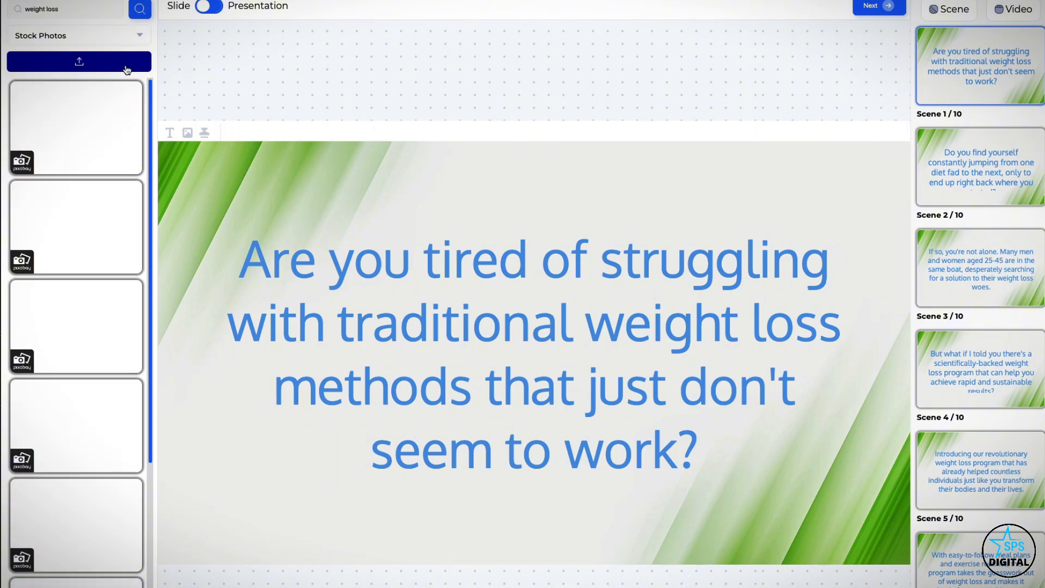
pyautogui.scroll(-2, 85, 217)
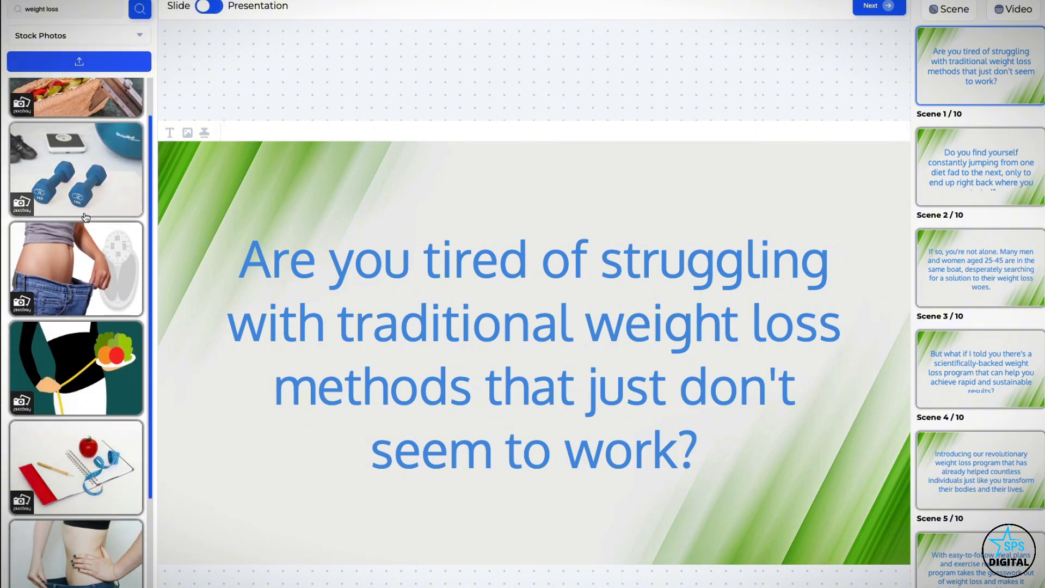
pyautogui.scroll(-5, 85, 218)
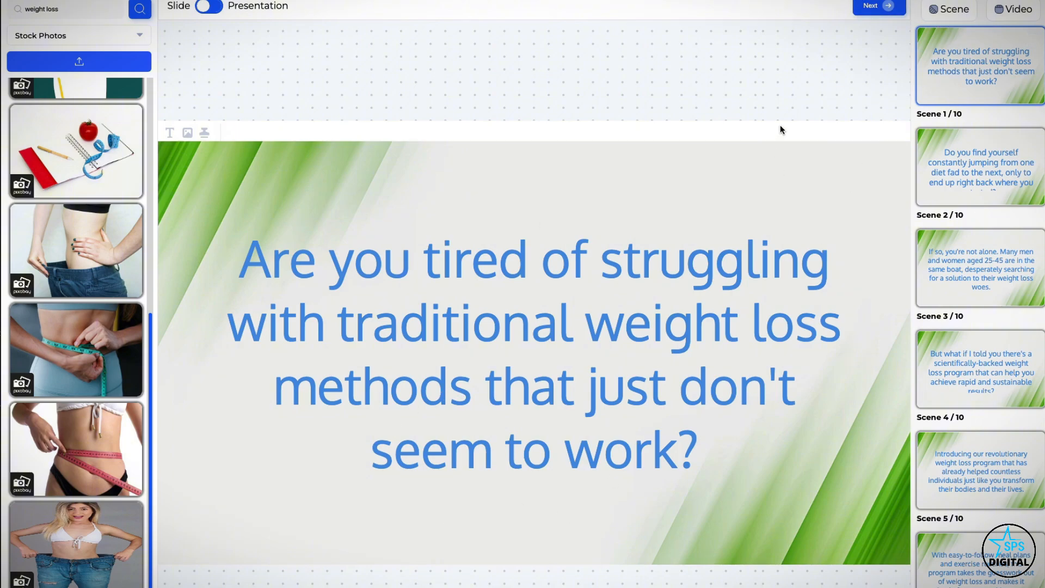
# Continue to the timeline and add the Awesome track as background music with its volume lowered to about a third.
pyautogui.click(870, 6)
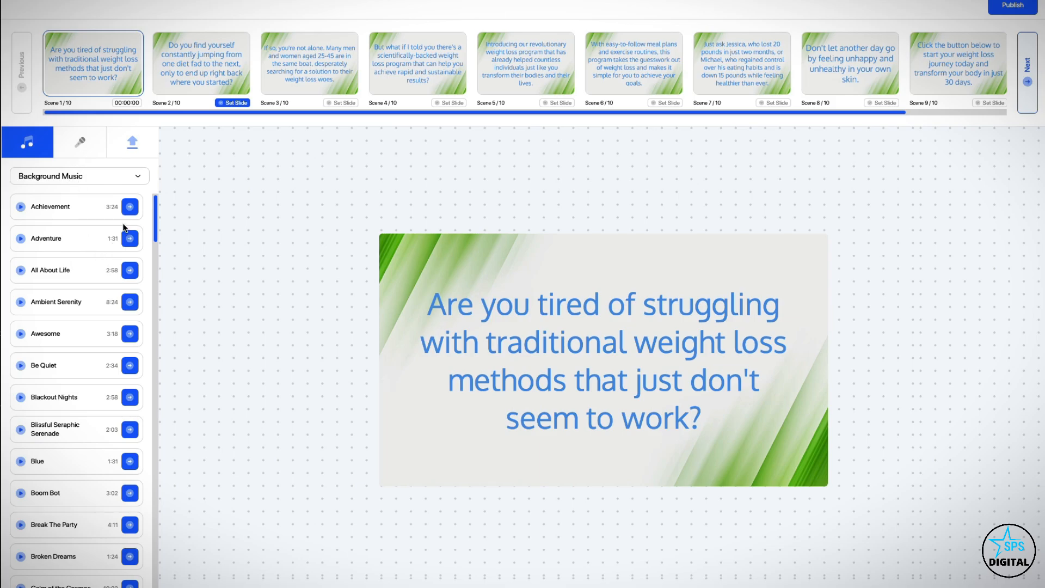
pyautogui.scroll(-1, 108, 283)
pyautogui.scroll(1, 107, 282)
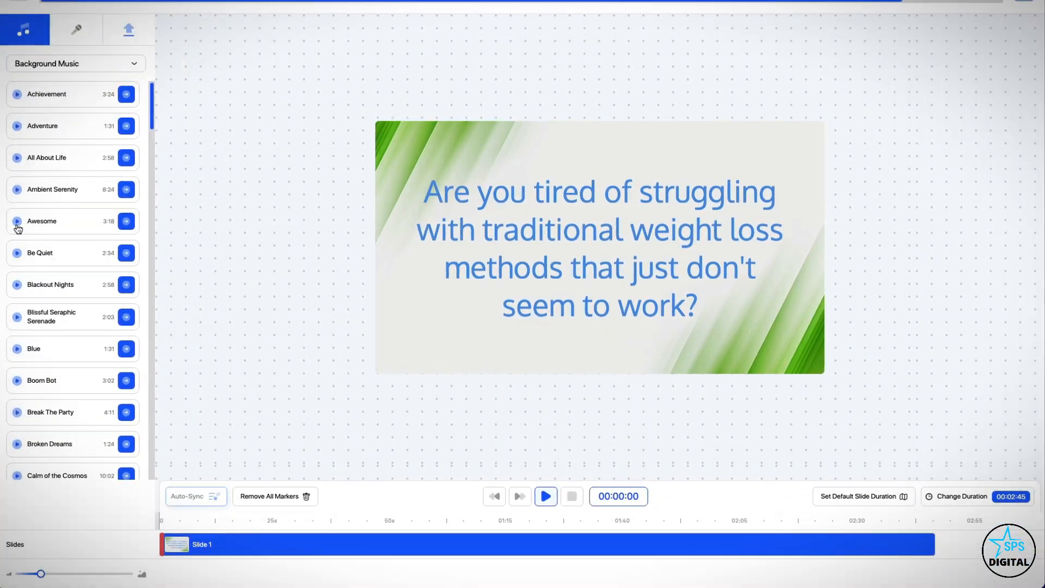
pyautogui.click(20, 334)
pyautogui.click(18, 224)
pyautogui.click(126, 221)
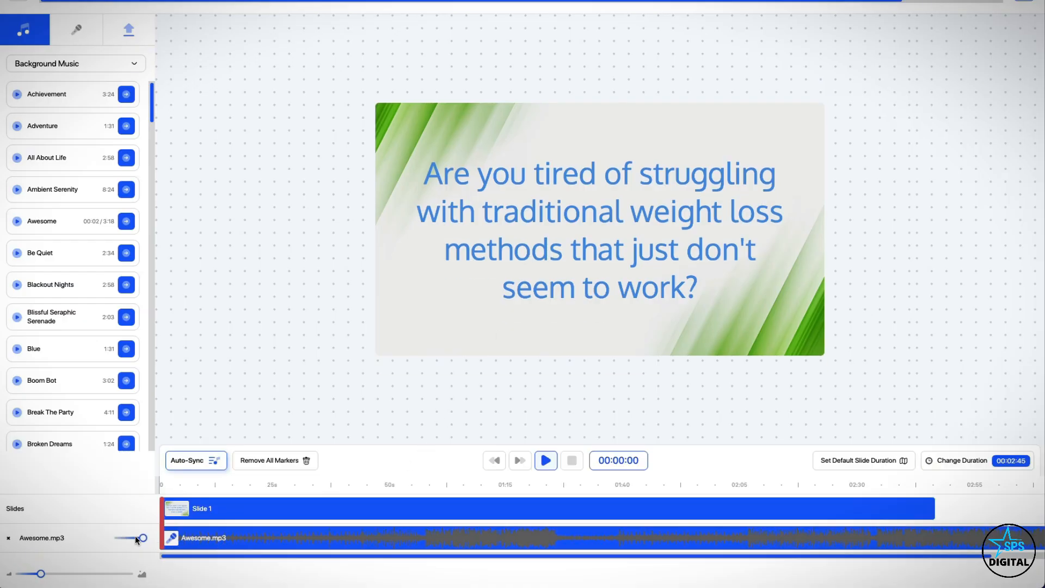
pyautogui.moveTo(135, 535); pyautogui.dragTo(130, 539)
# Upload generate-script-vo.mp3 from the EVSL Testing folder on the Desktop as the voice-over.
pyautogui.click(92, 38)
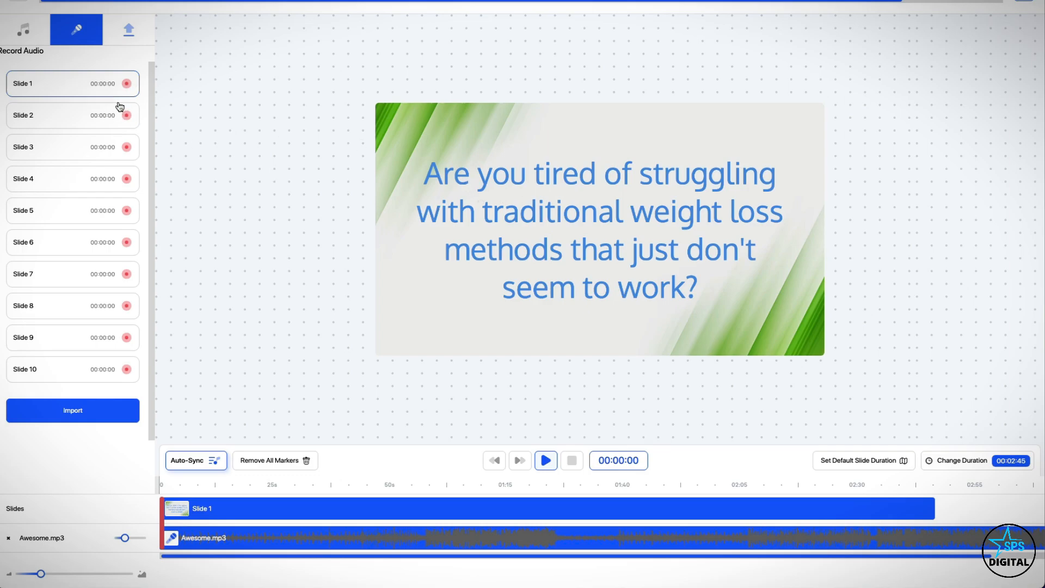
pyautogui.click(124, 35)
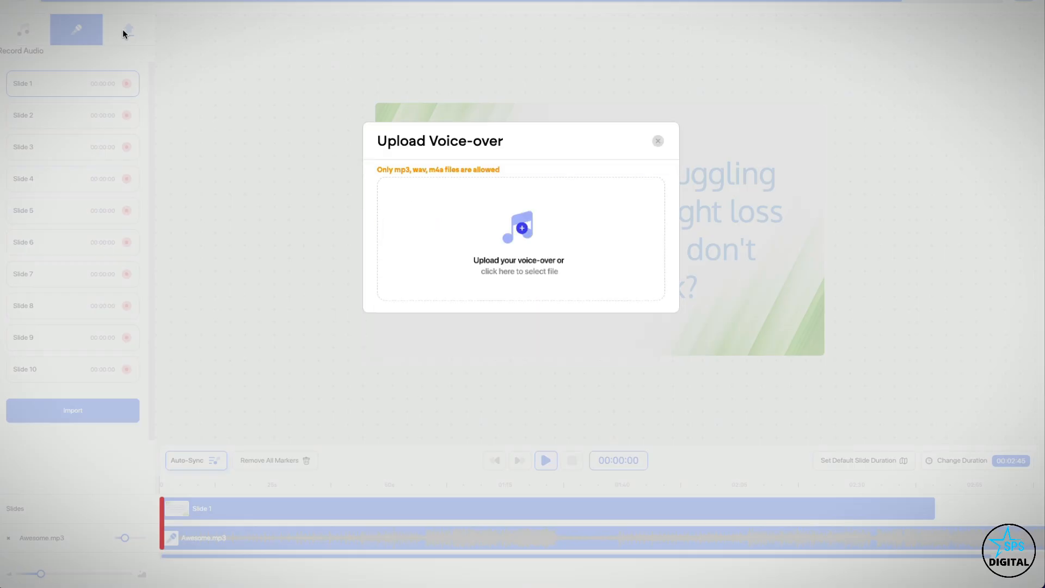
pyautogui.click(532, 267)
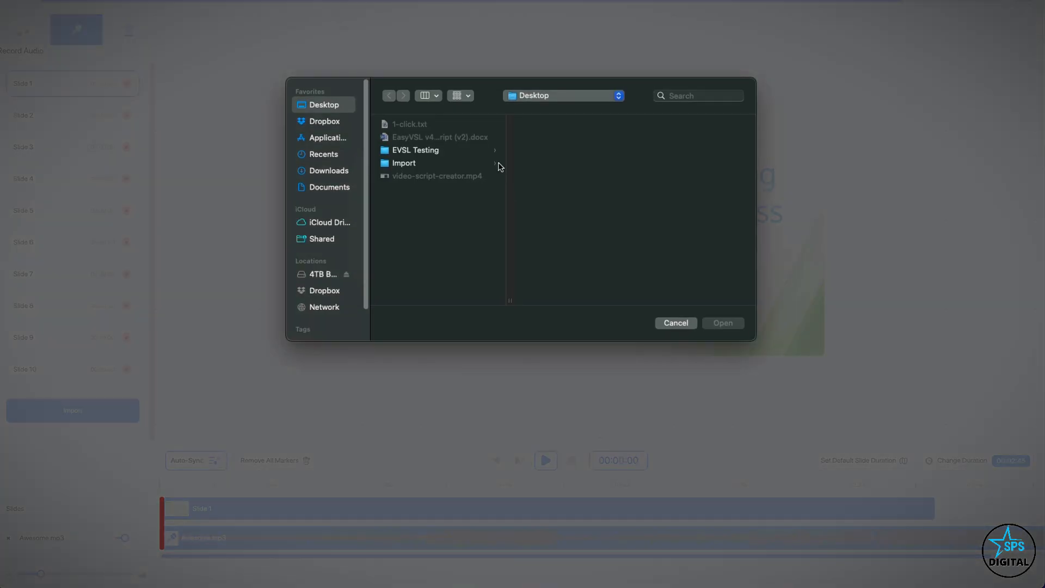
pyautogui.click(419, 151)
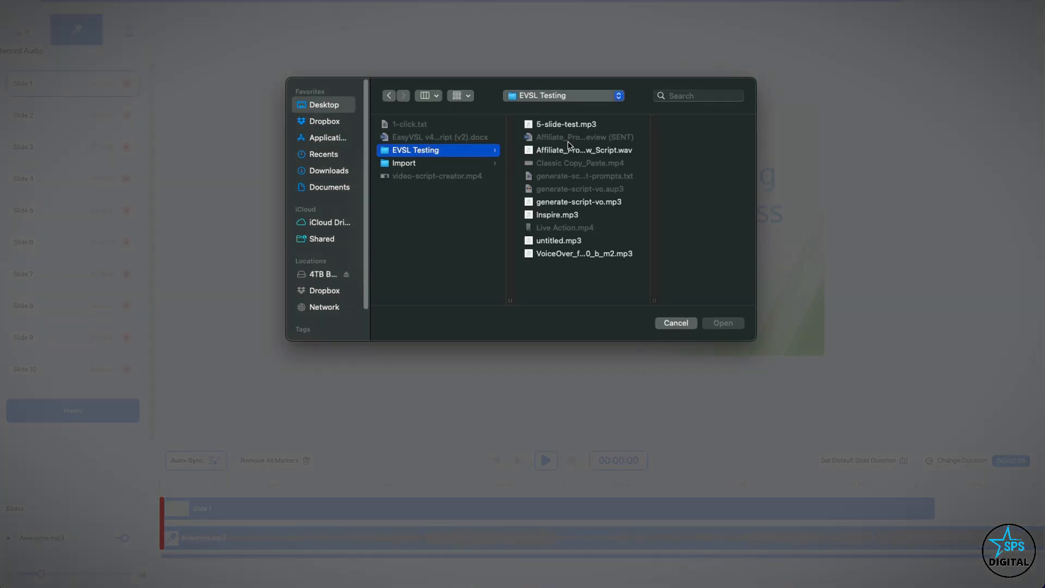
pyautogui.doubleClick(582, 202)
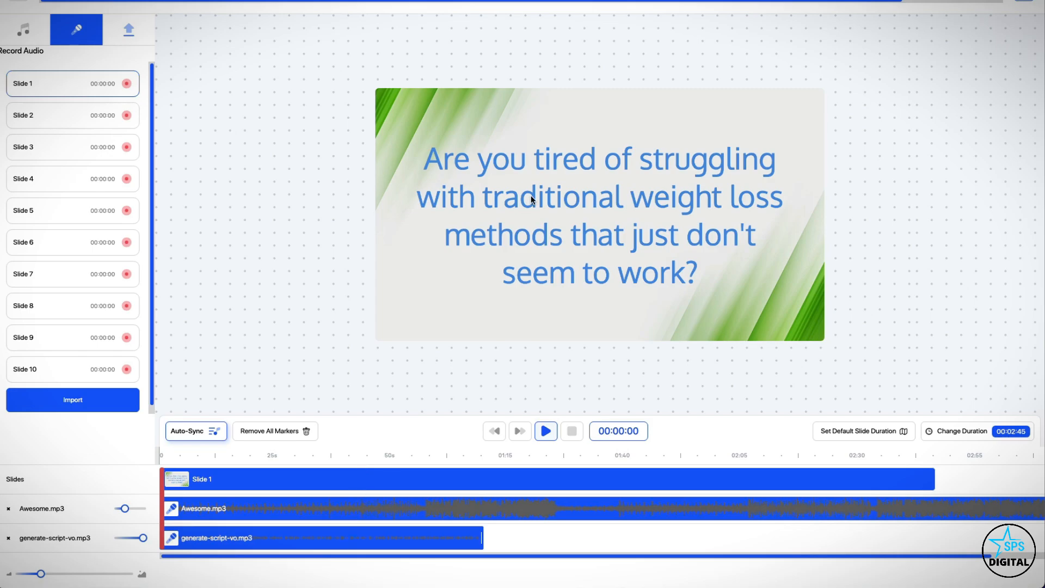
# Auto-sync the slides to generate-script-vo.mp3 with the language English (United States), and play back part of the timeline.
pyautogui.click(184, 435)
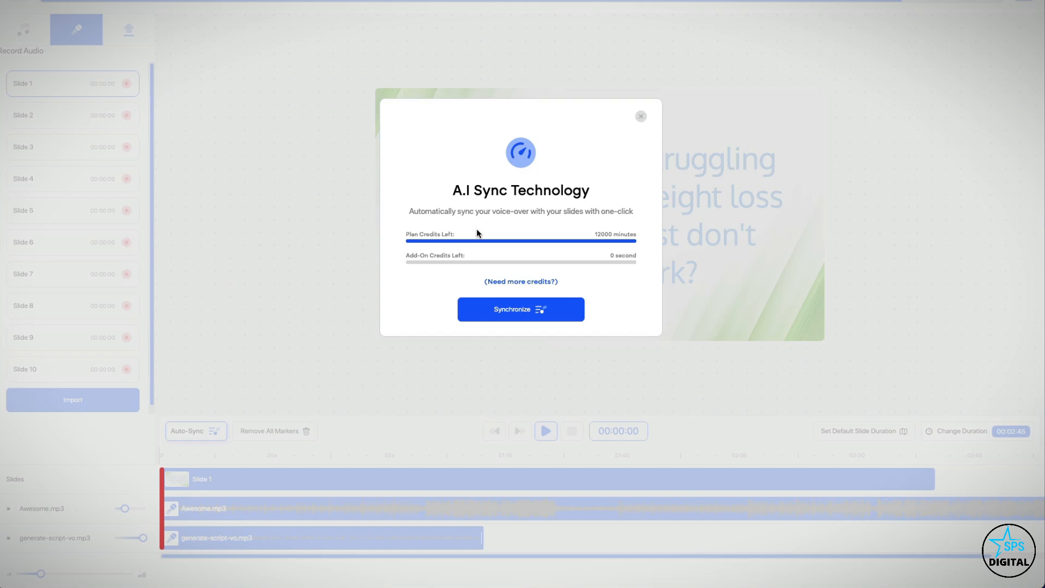
pyautogui.click(532, 311)
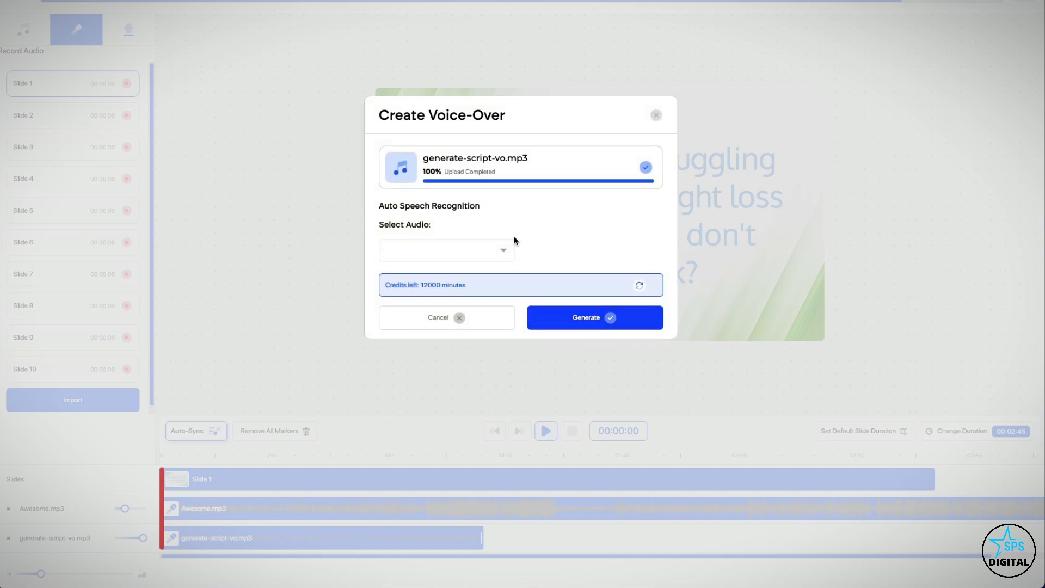
pyautogui.click(457, 248)
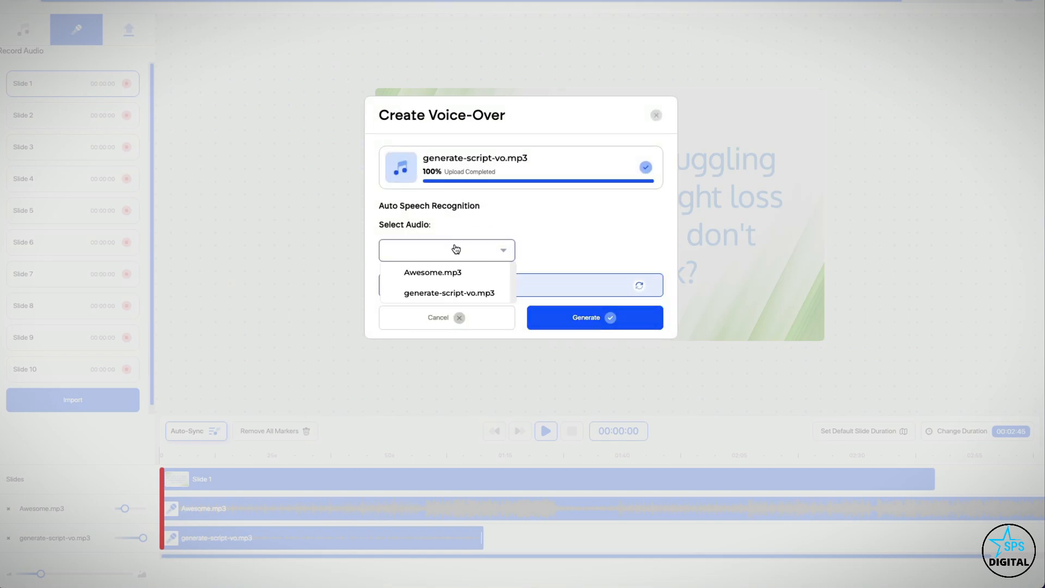
pyautogui.click(438, 294)
pyautogui.click(593, 251)
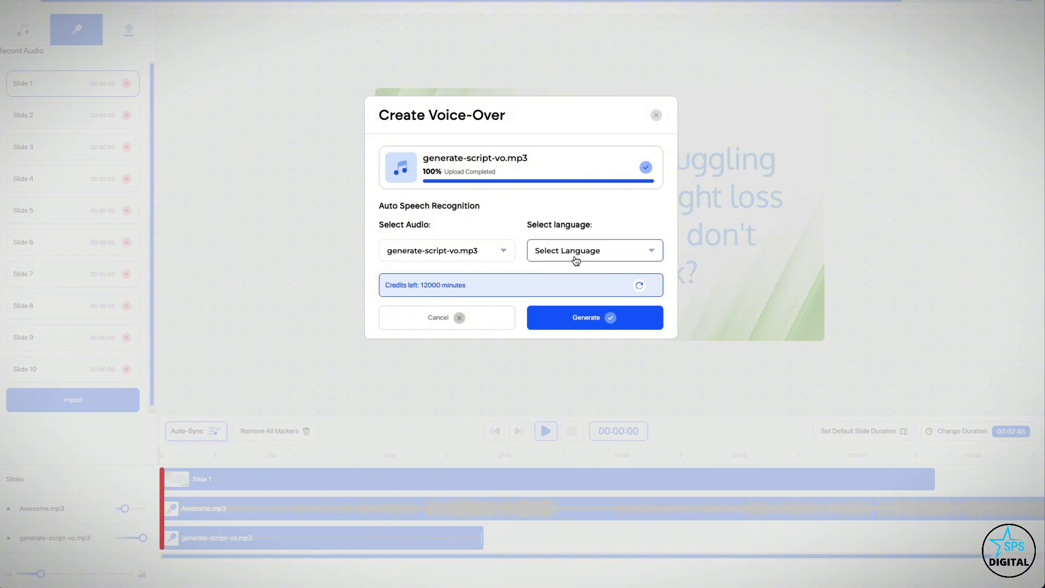
pyautogui.click(577, 269)
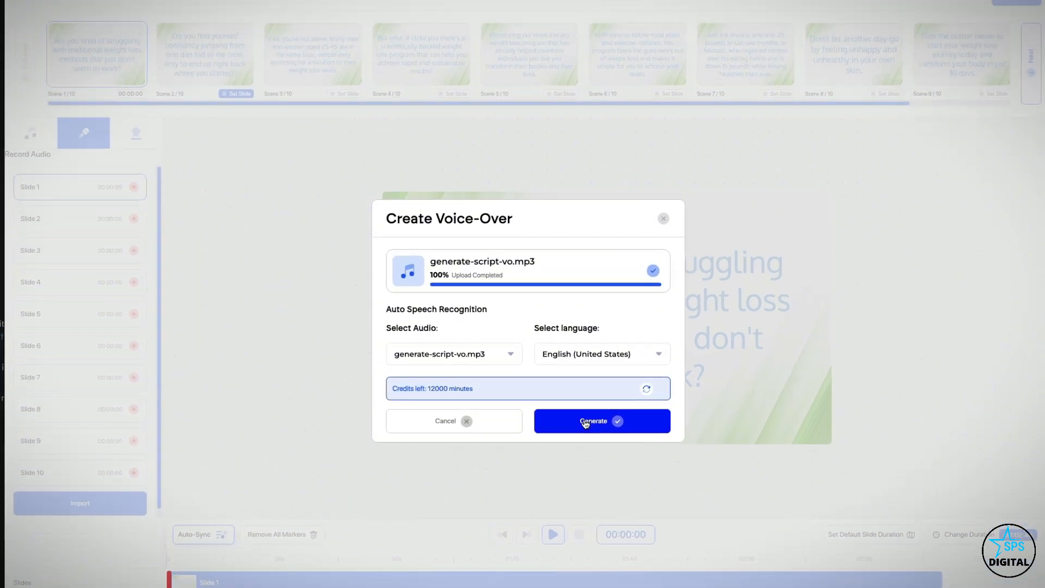
pyautogui.click(586, 421)
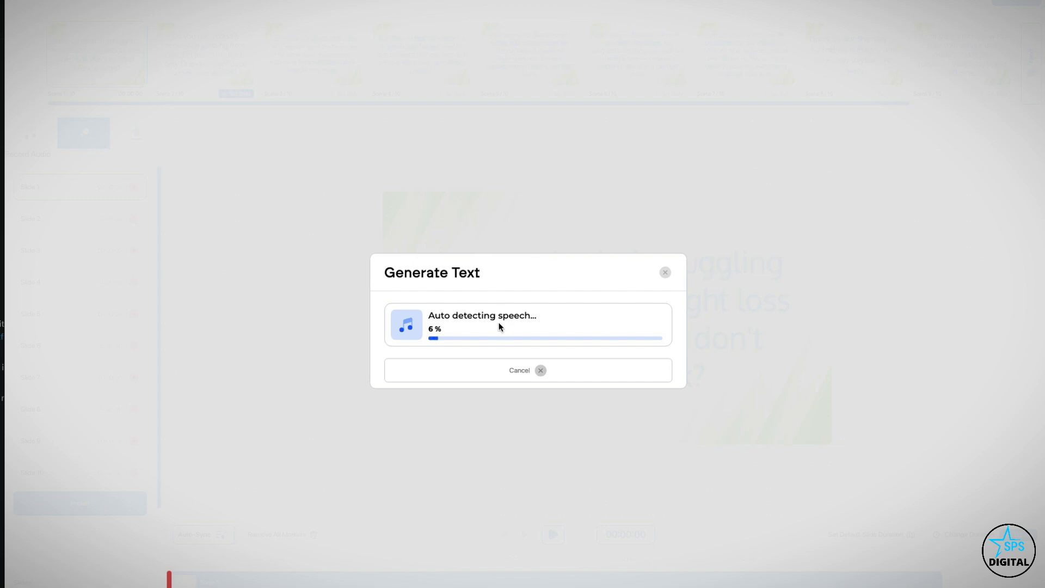
pyautogui.click(513, 370)
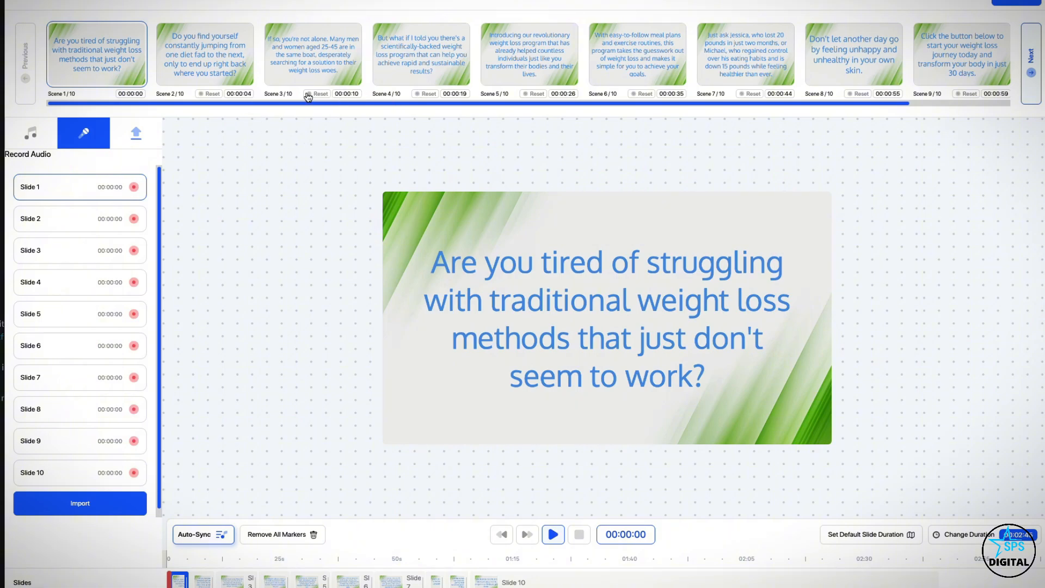
pyautogui.click(553, 535)
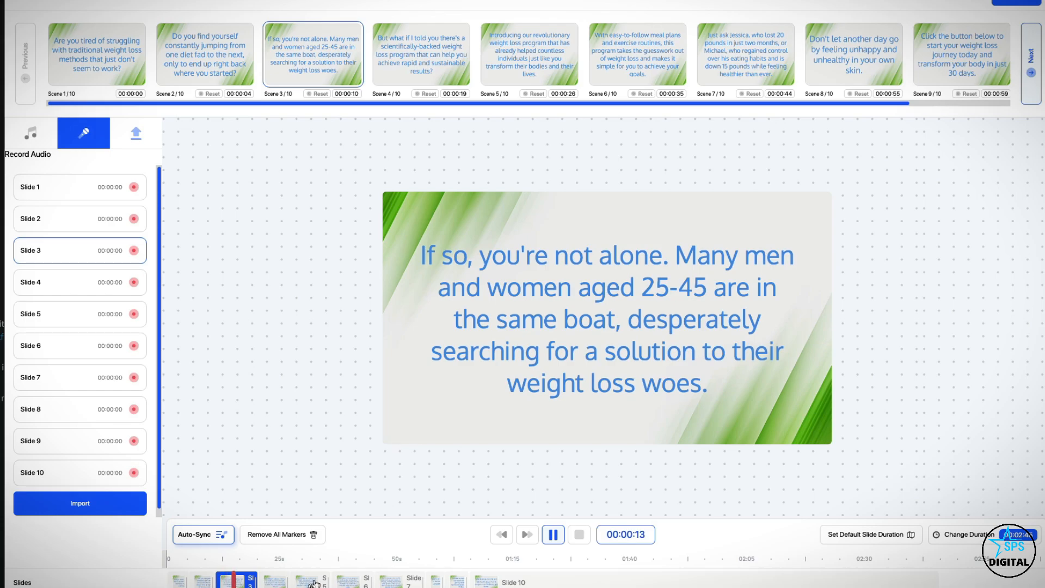
pyautogui.click(552, 535)
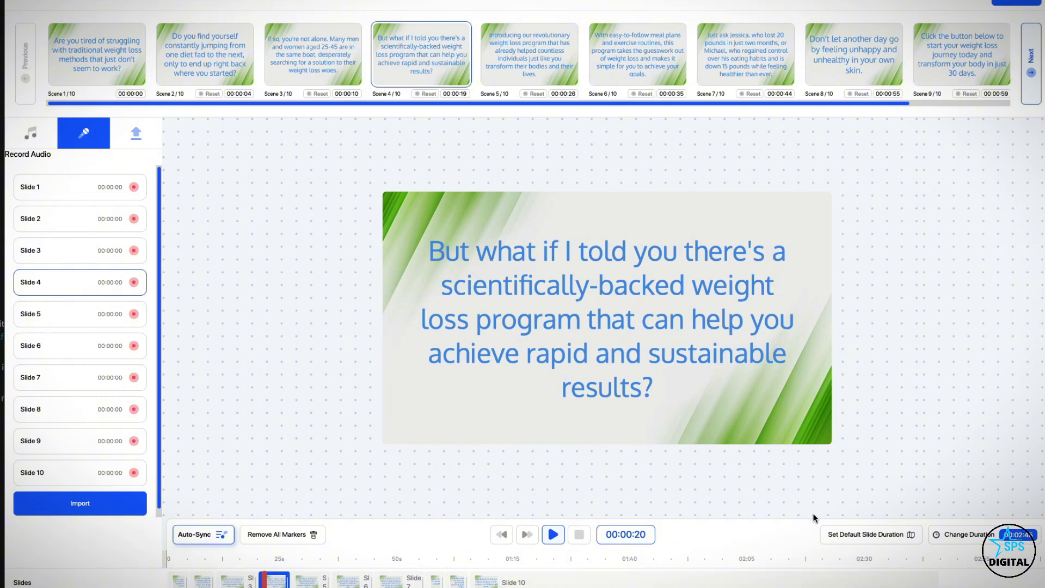
# Publish the Weight Loss Program video with the Desktop folder as its destination.
pyautogui.click(1018, 4)
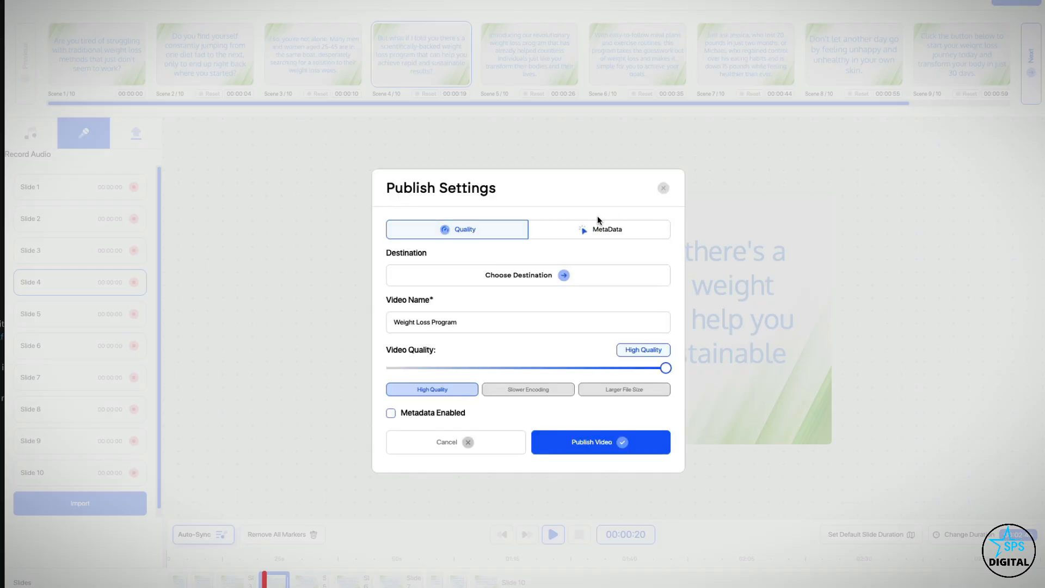
pyautogui.click(557, 286)
pyautogui.click(344, 210)
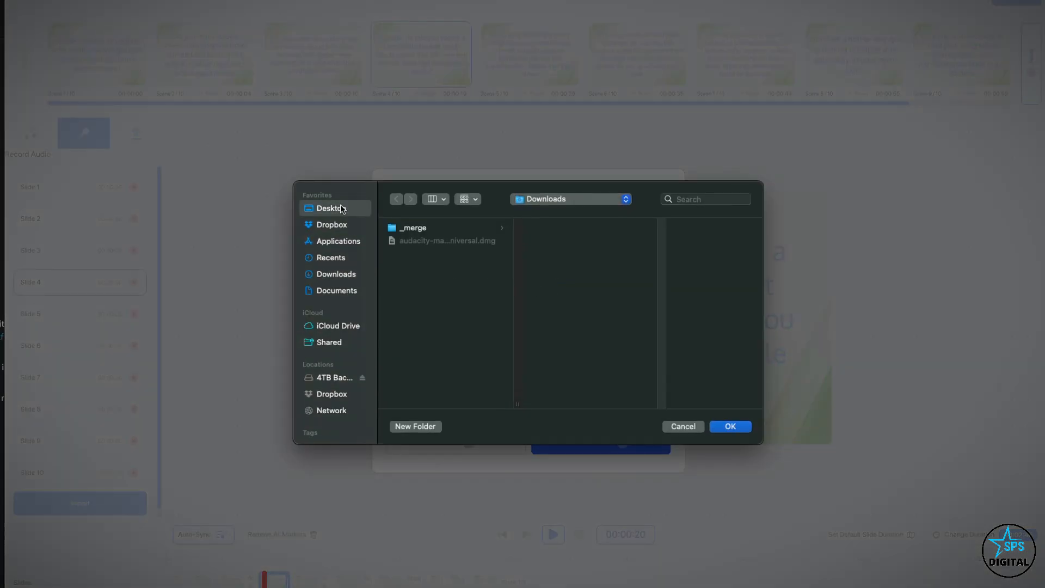
pyautogui.click(743, 431)
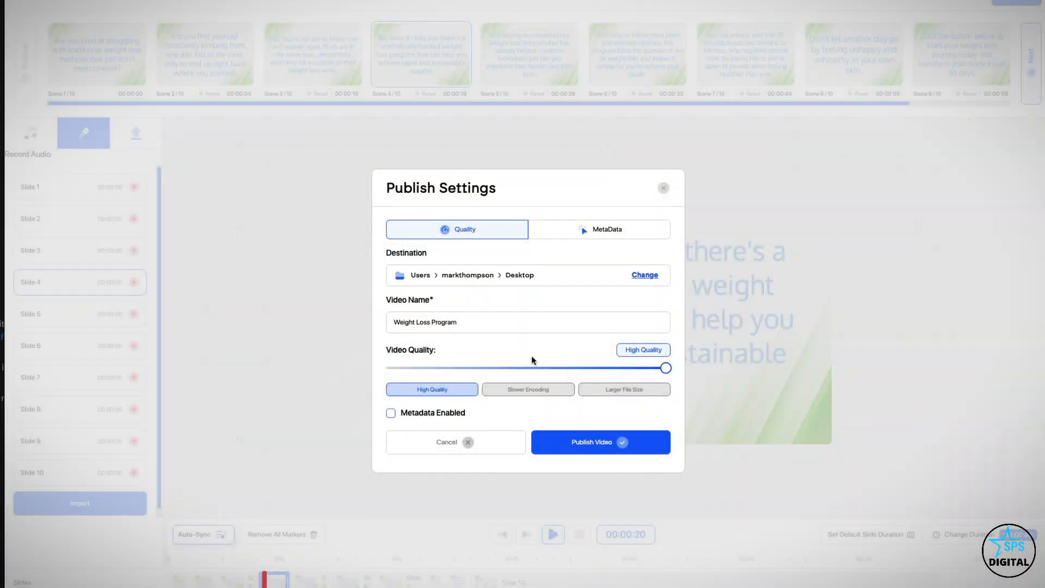
pyautogui.click(604, 445)
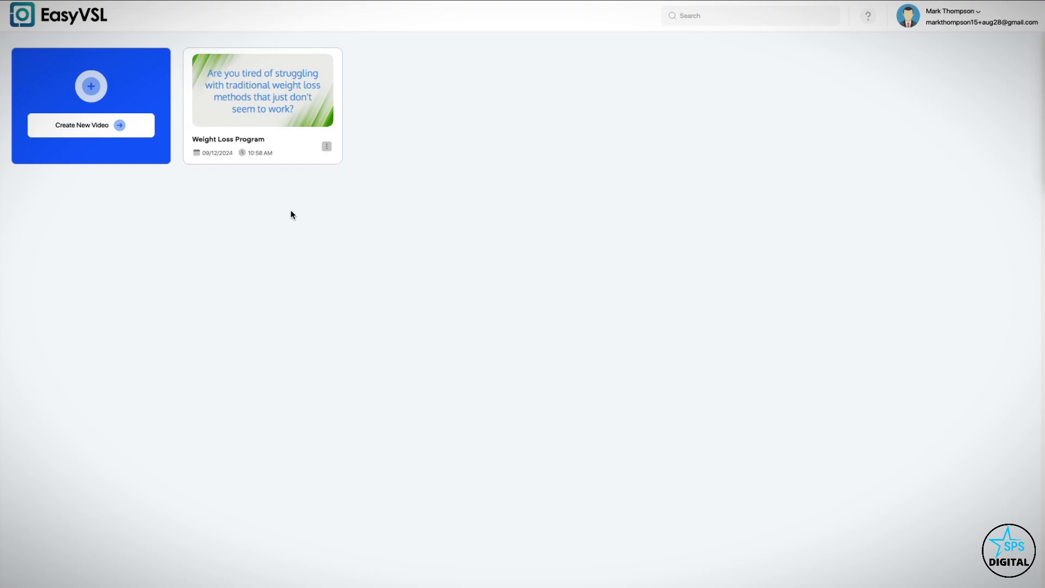
# Create a new video named "Live Action Test".
pyautogui.click(133, 133)
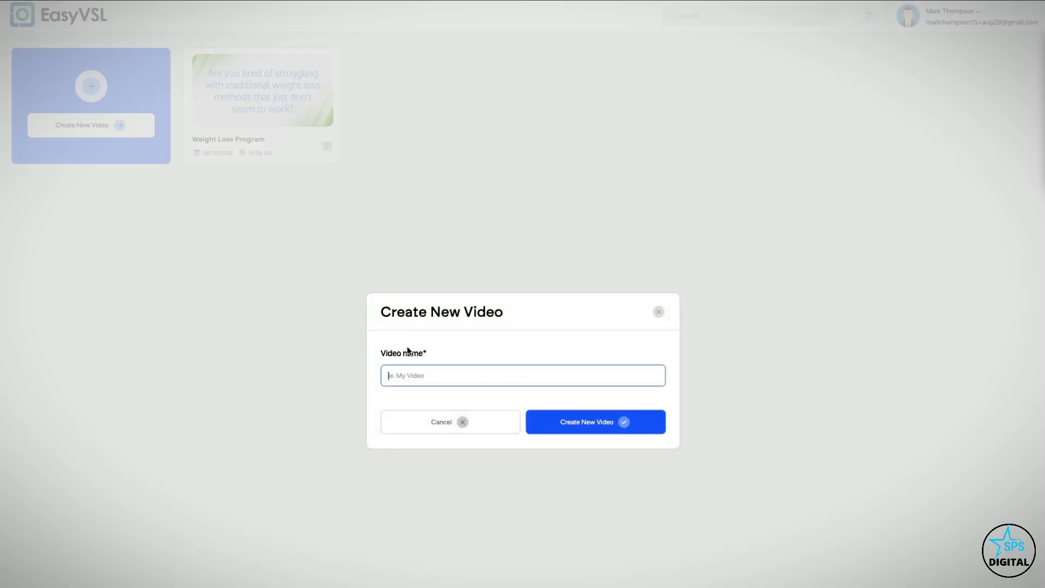
pyautogui.write('Live Action Test')
pyautogui.click(567, 423)
pyautogui.moveTo(723, 276)
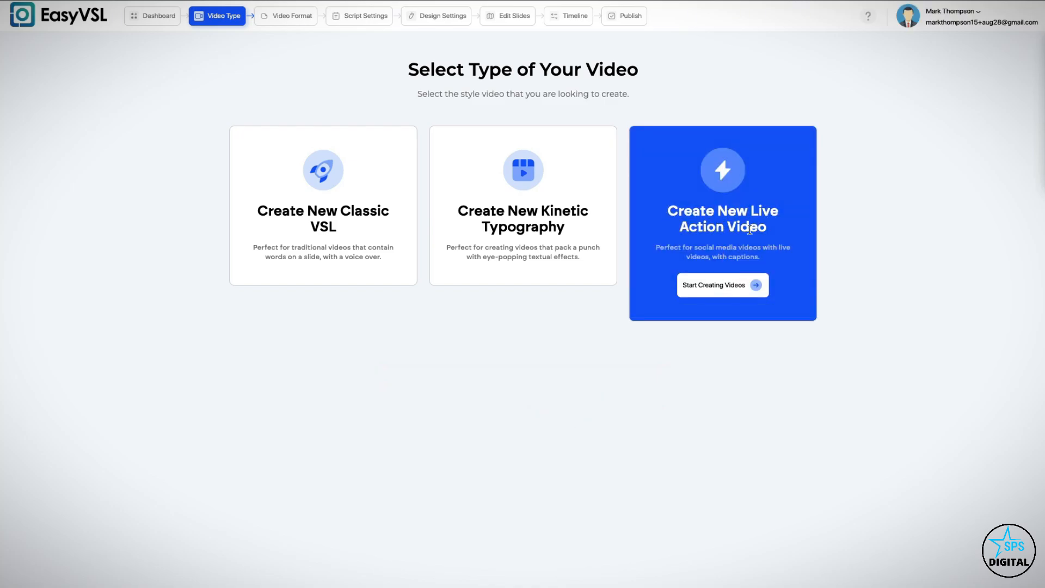
# Choose the Live Action Video type and the (9:16) Story format for the new video.
pyautogui.click(730, 292)
pyautogui.moveTo(367, 269)
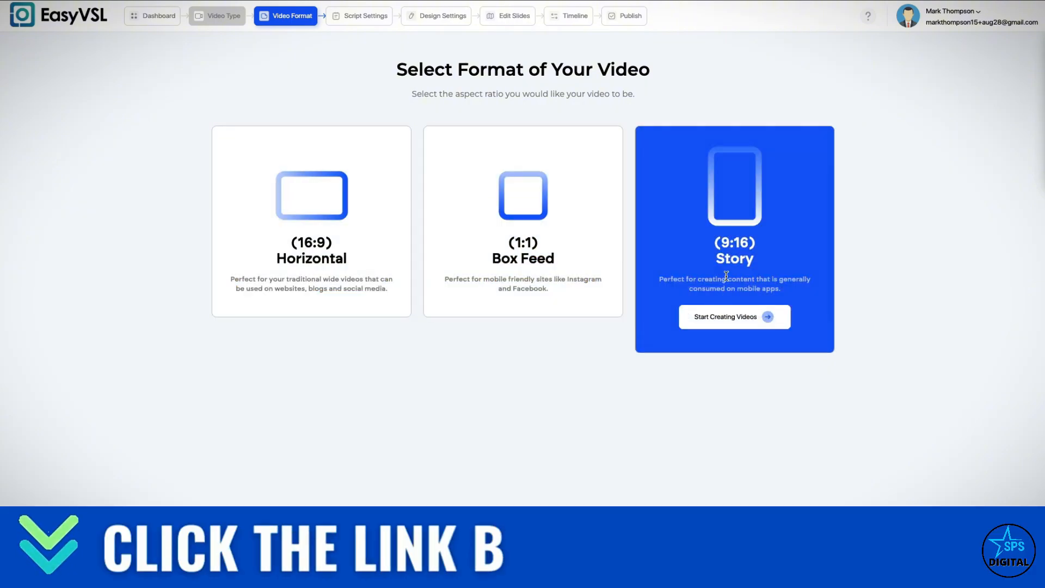
pyautogui.click(750, 318)
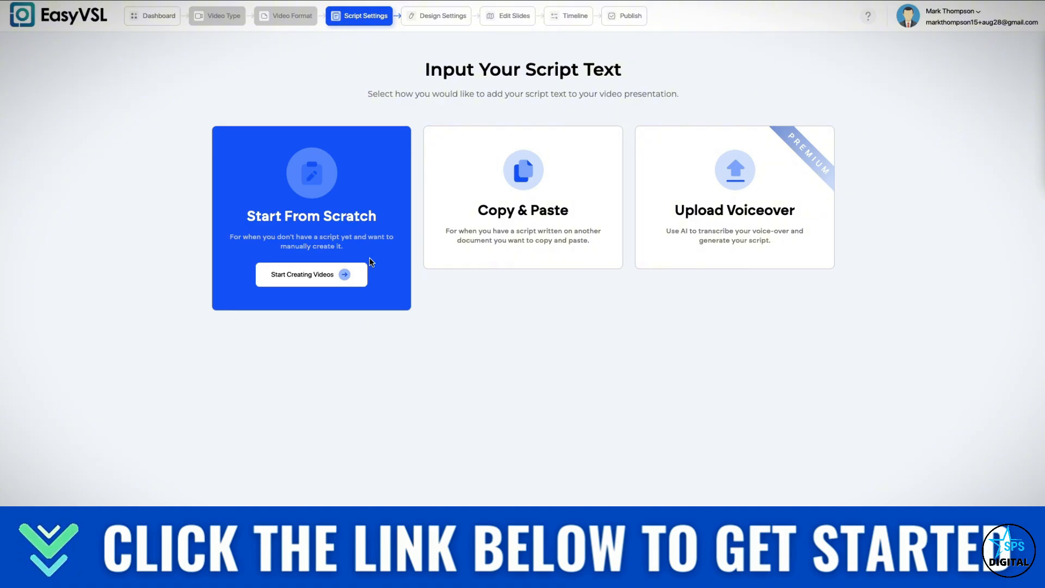
# Upload generate-script-vo.mp3 from the EVSL Testing folder on the Desktop as the voice-over source for the script.
pyautogui.moveTo(524, 258)
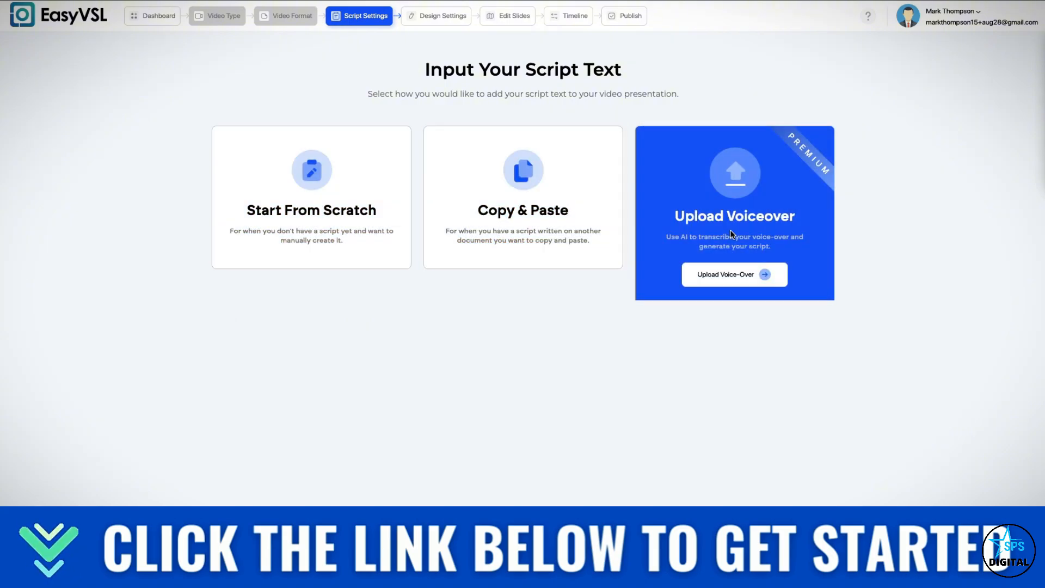
pyautogui.click(744, 273)
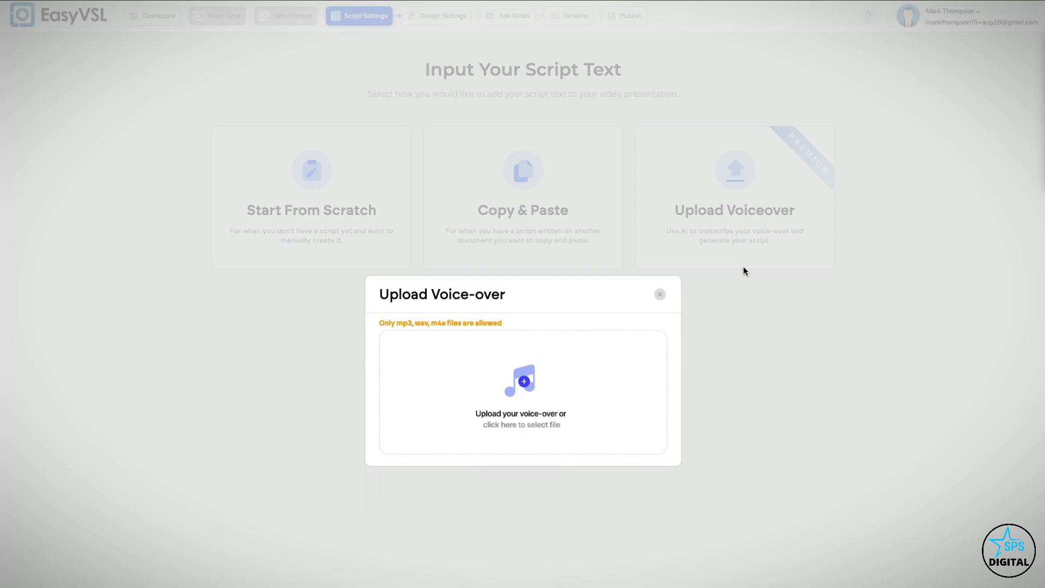
pyautogui.click(549, 387)
pyautogui.click(457, 308)
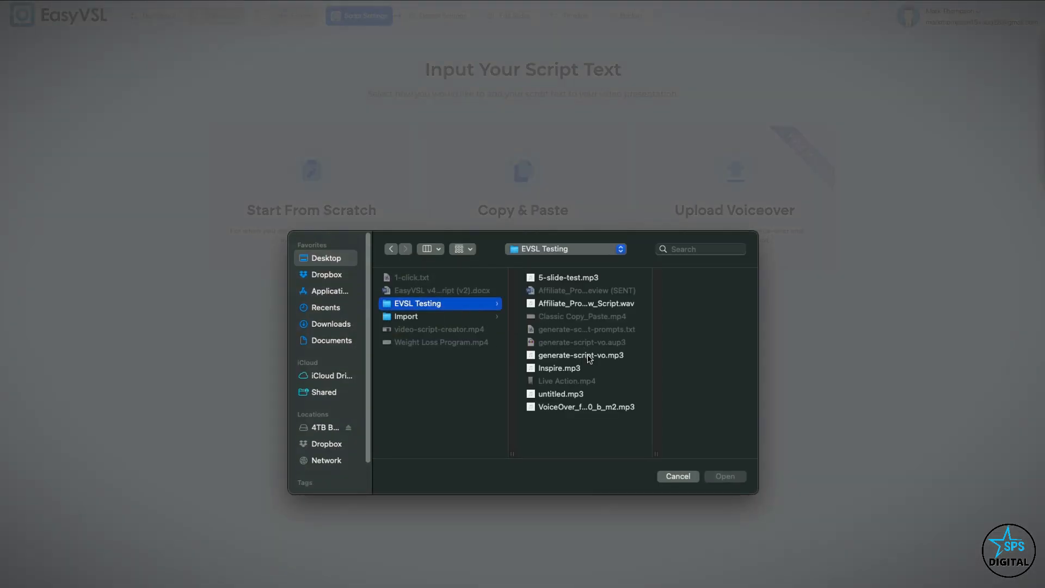
pyautogui.doubleClick(593, 356)
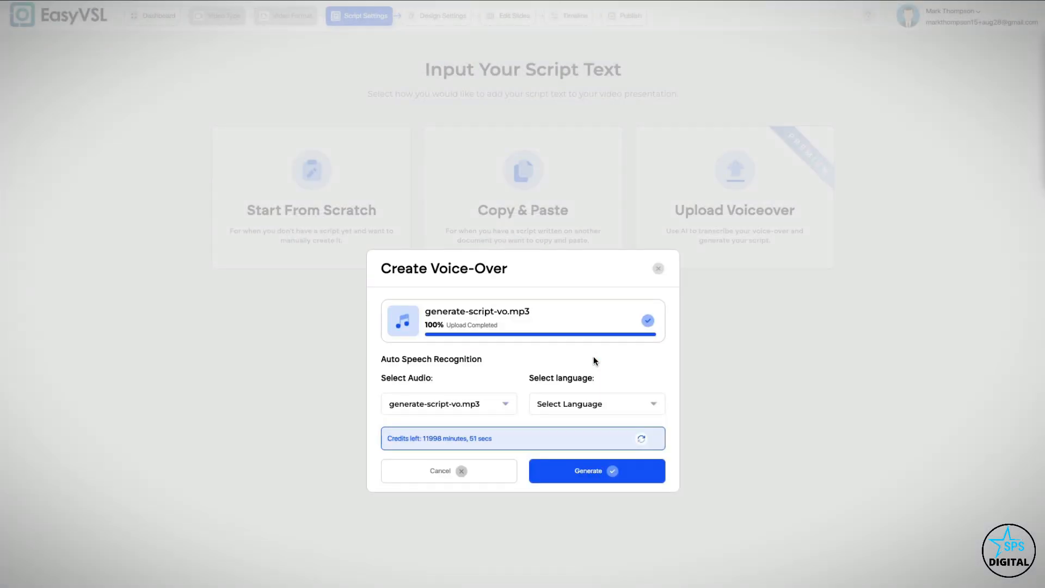
# Generate the script text from the uploaded voice-over with the language English (United States), and continue to the script.
pyautogui.click(560, 408)
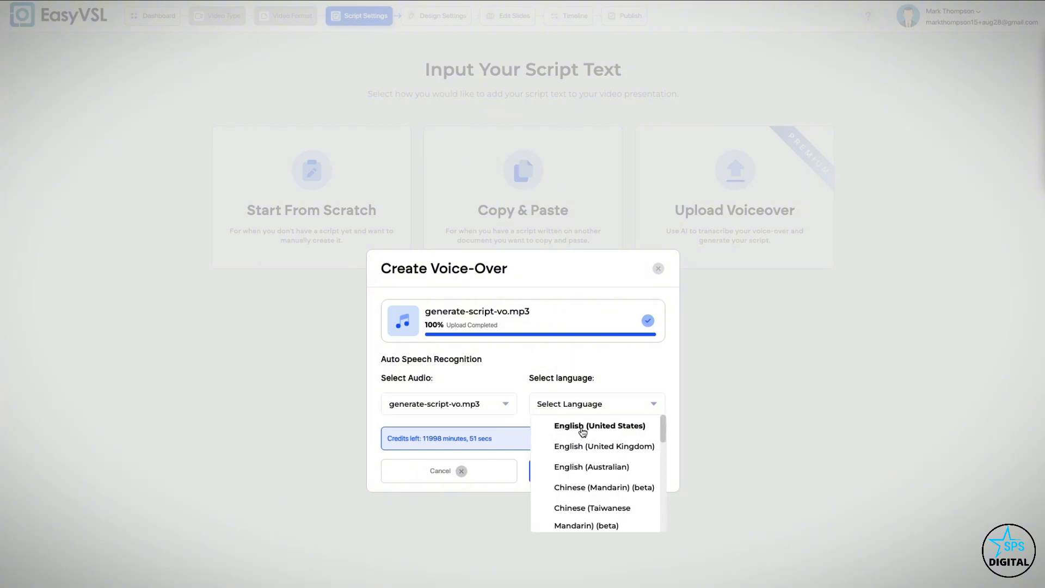
pyautogui.click(581, 426)
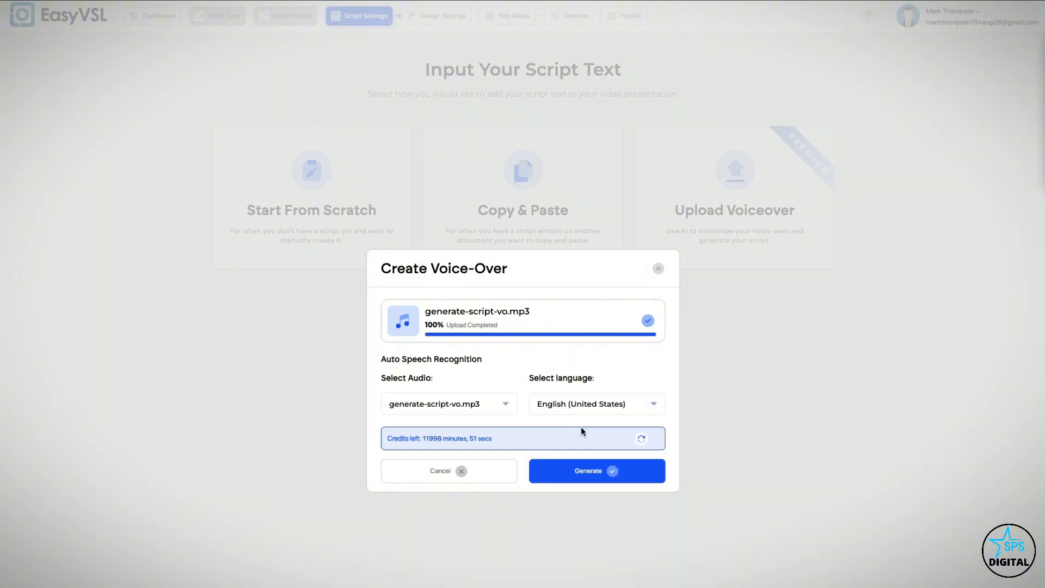
pyautogui.click(578, 477)
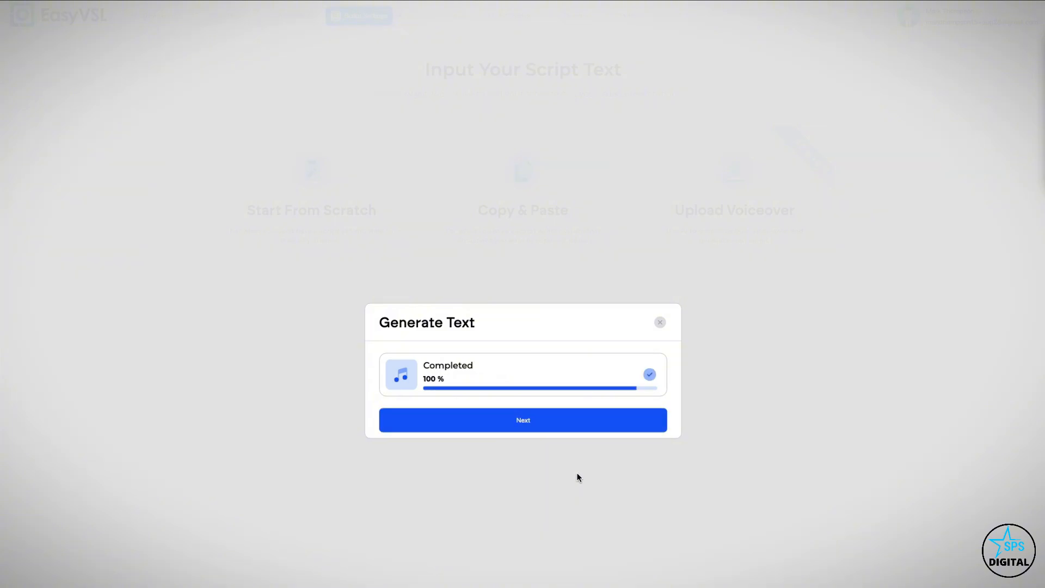
pyautogui.click(583, 420)
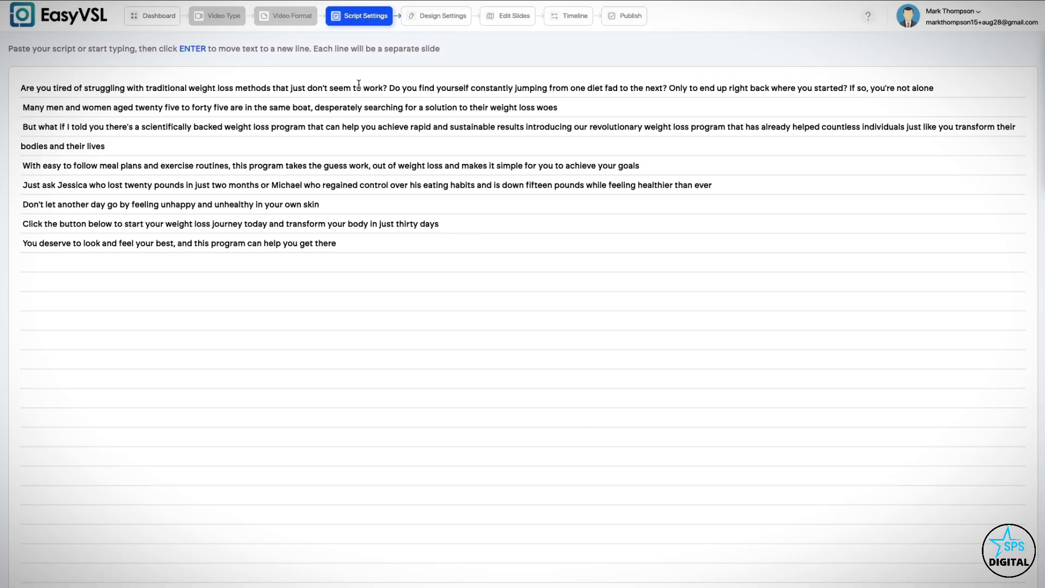
# Split the long script lines into separate slides before "Do you find yourself", "Only to end up" and "introducing".
pyautogui.click(391, 88)
pyautogui.press('Return')
pyautogui.click(301, 107)
pyautogui.press('Return')
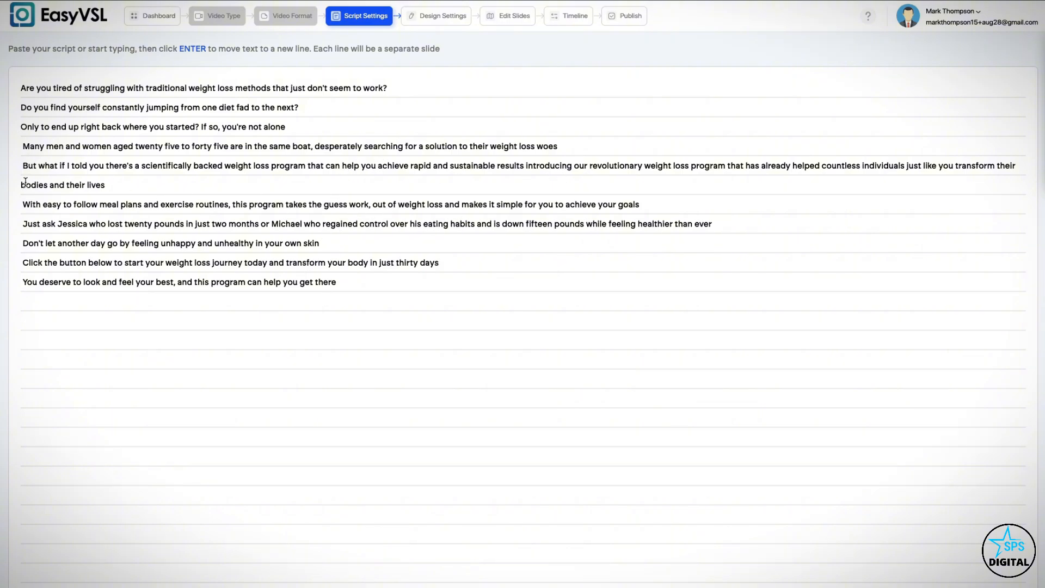
pyautogui.click(526, 165)
pyautogui.press('Return')
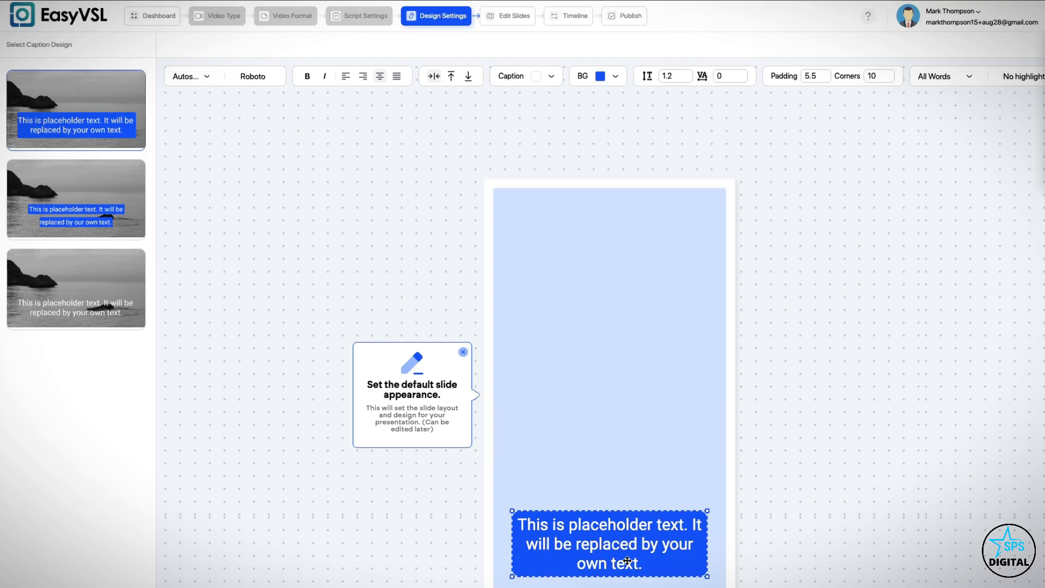
# Apply the caption design with a separate background behind each text line, left-align it, and resize the caption box to fit two lines.
pyautogui.scroll(-1, 628, 561)
pyautogui.click(110, 185)
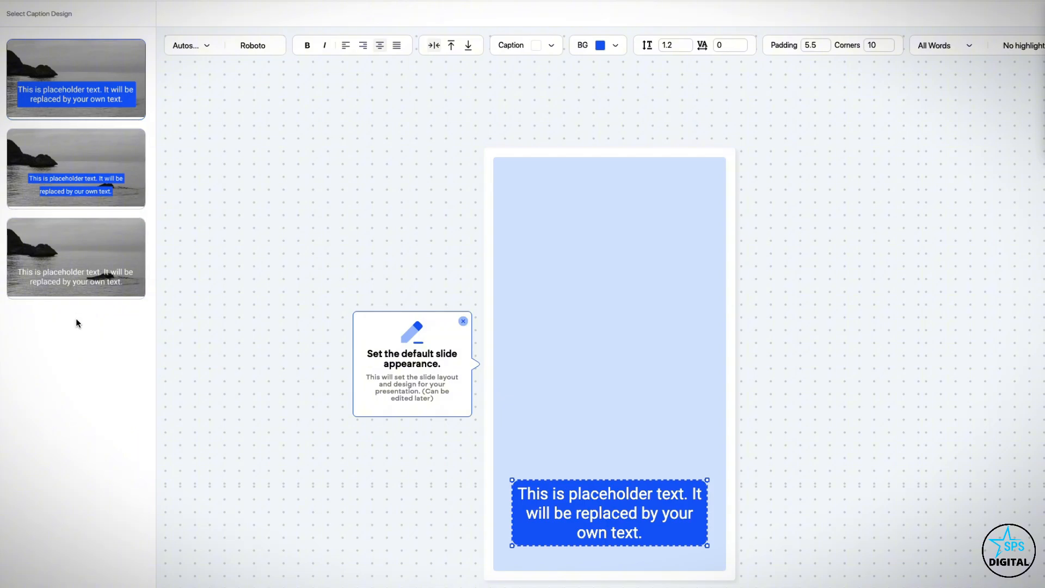
pyautogui.click(86, 200)
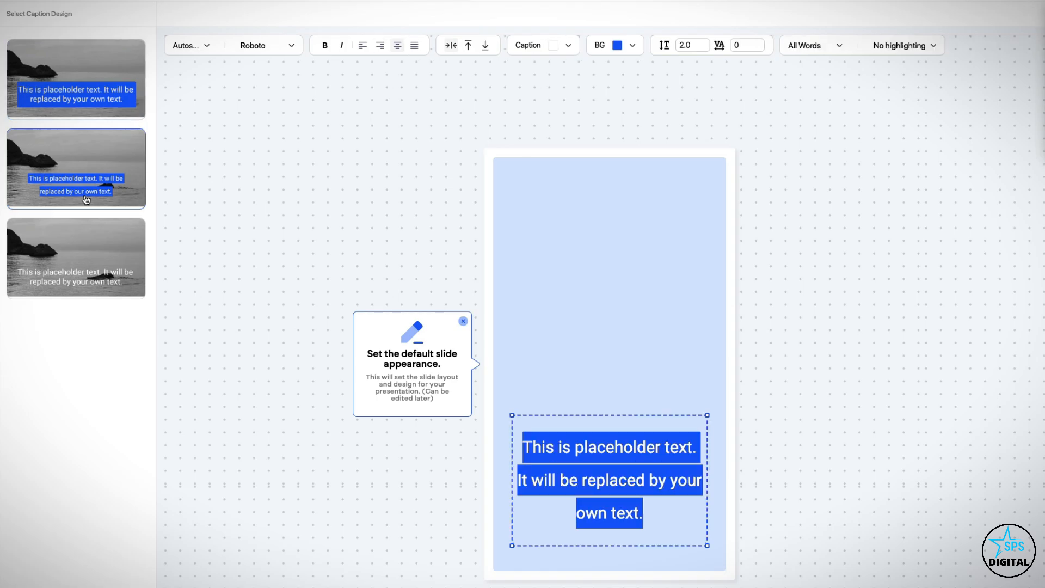
pyautogui.moveTo(709, 415); pyautogui.dragTo(670, 469)
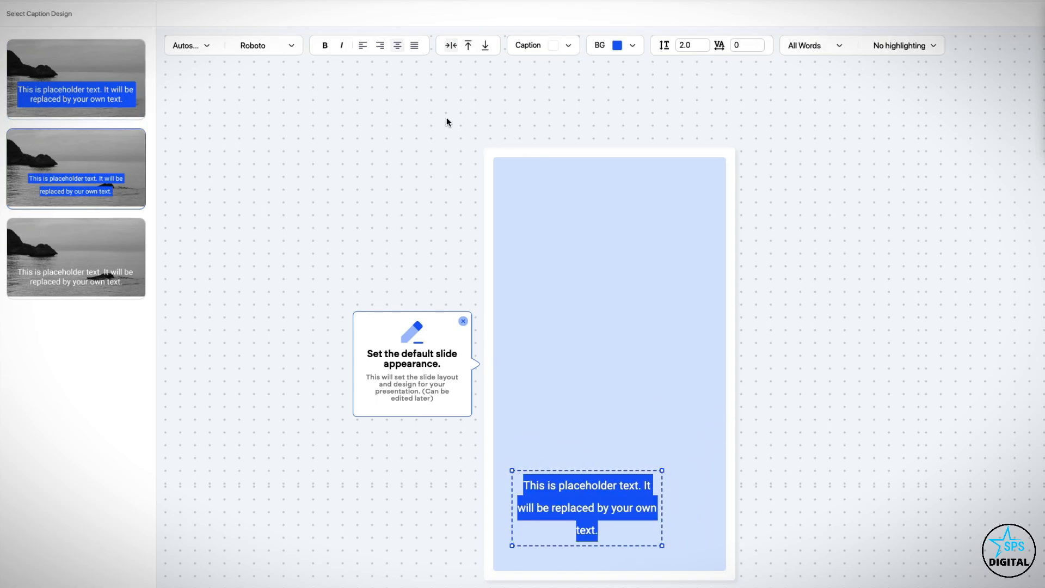
pyautogui.click(366, 46)
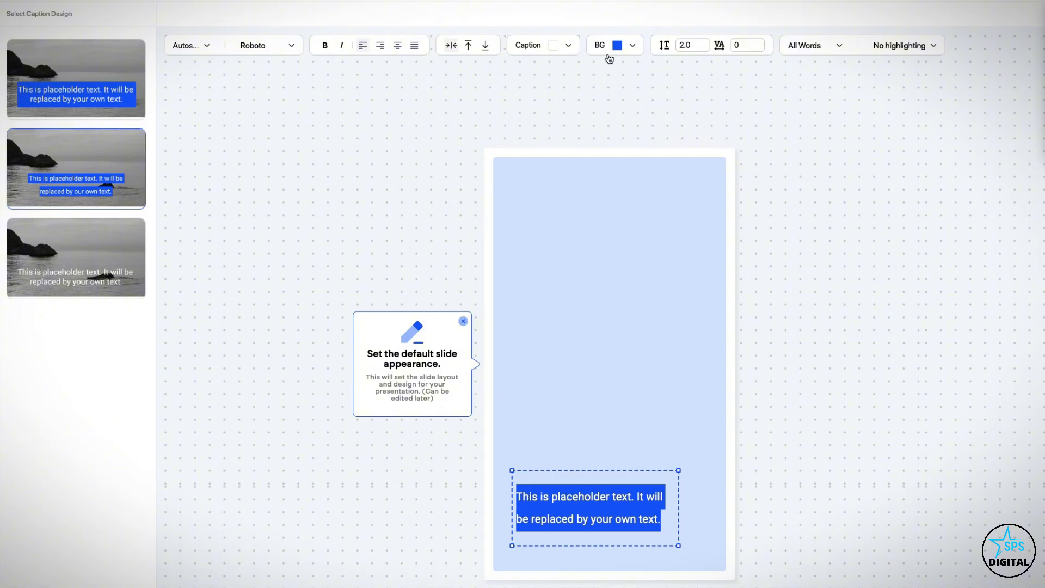
pyautogui.moveTo(678, 470); pyautogui.dragTo(661, 499)
pyautogui.moveTo(665, 496); pyautogui.dragTo(704, 502)
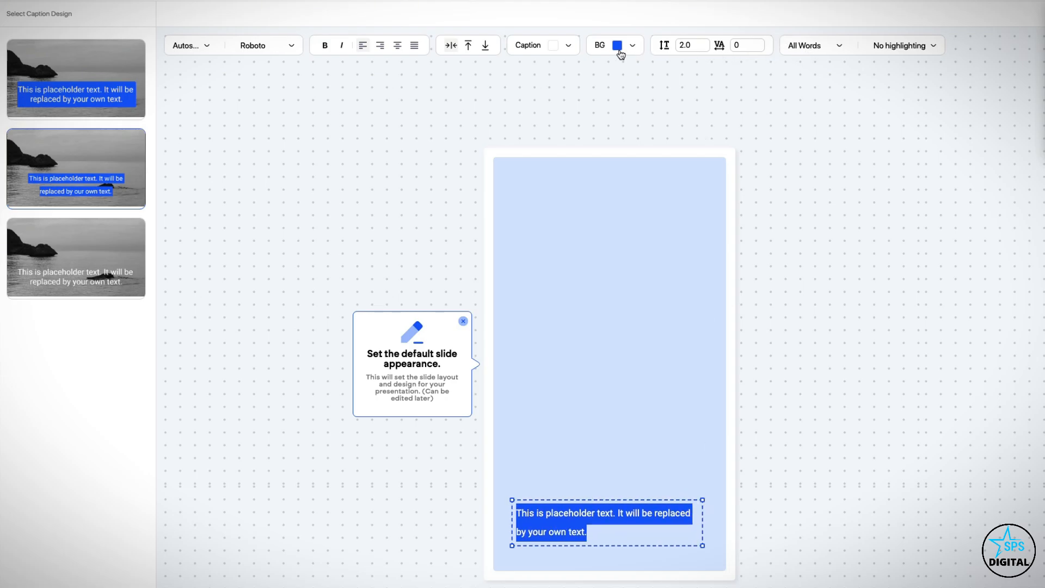
# Try red as the caption text colour, and set it back to white.
pyautogui.click(626, 49)
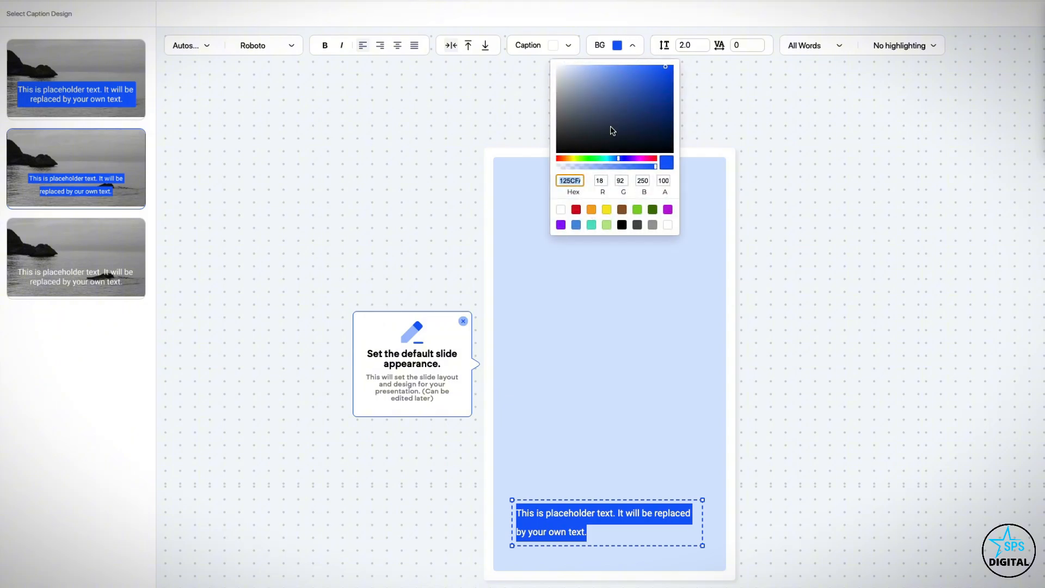
pyautogui.click(568, 45)
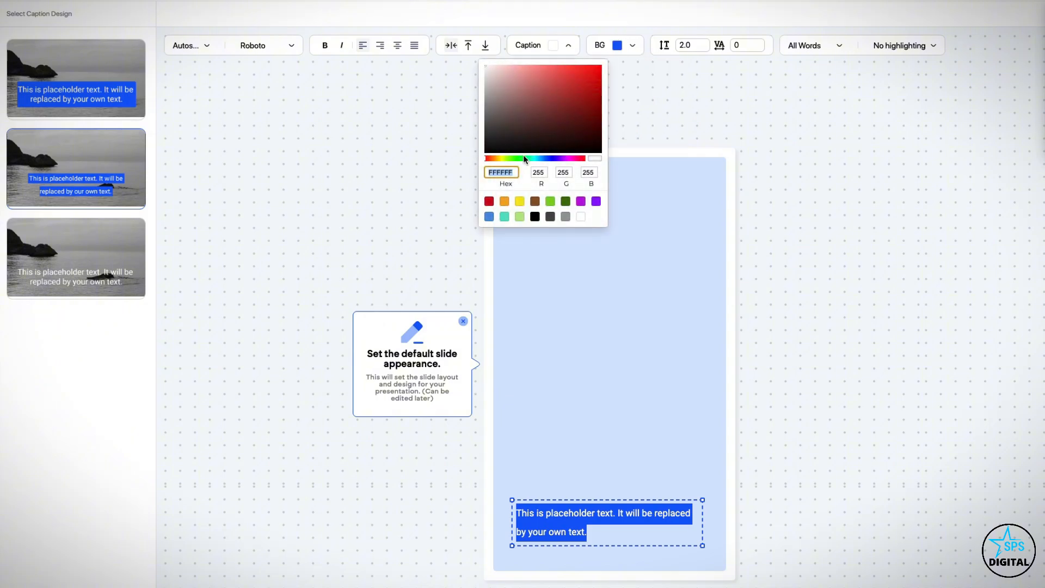
pyautogui.click(488, 202)
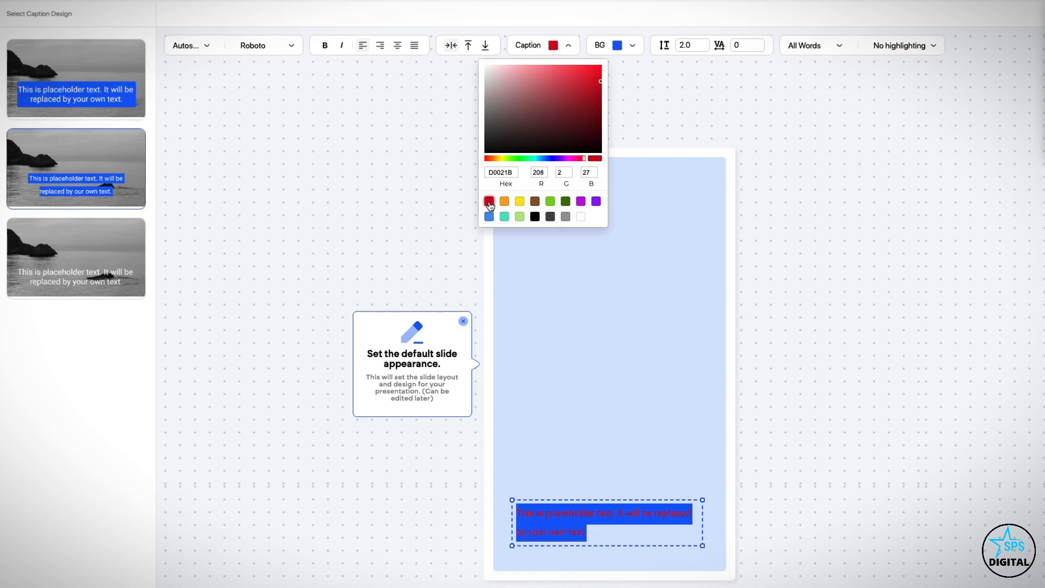
pyautogui.click(571, 43)
pyautogui.click(599, 207)
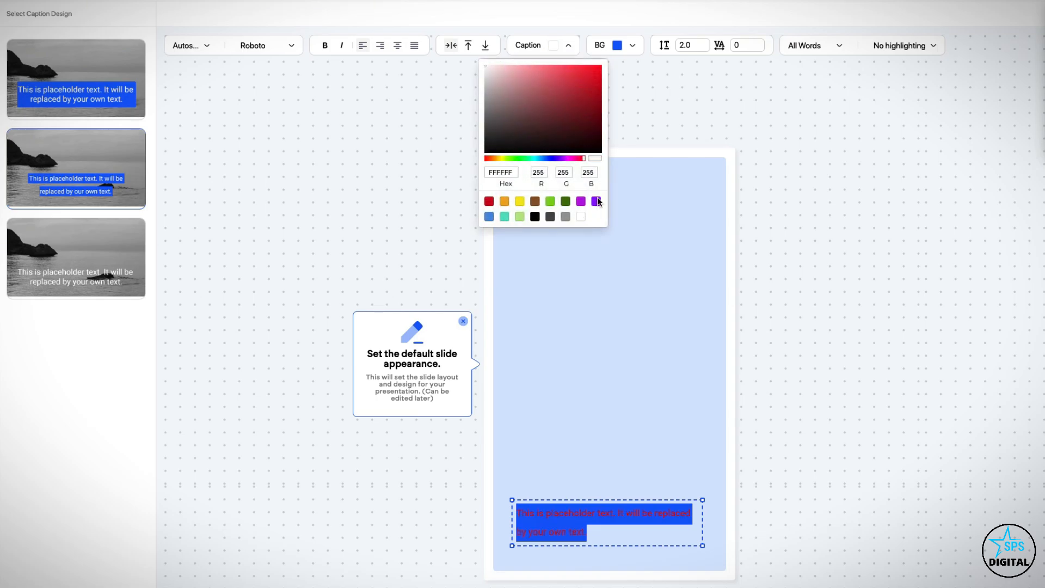
# Turn on active-word highlighting for the captions and set the highlight colour to green.
pyautogui.click(875, 53)
pyautogui.click(884, 80)
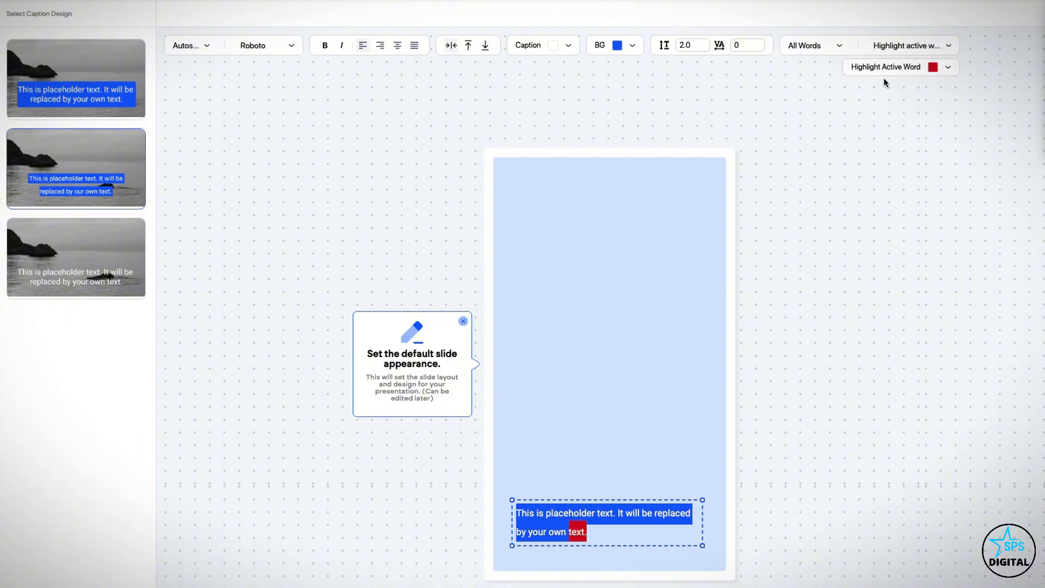
pyautogui.click(924, 71)
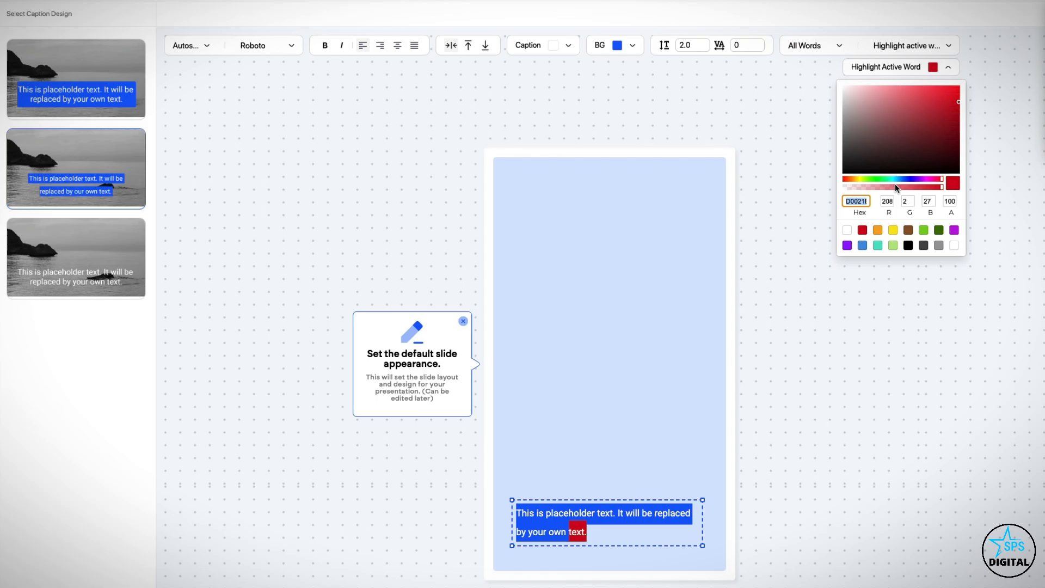
pyautogui.click(893, 233)
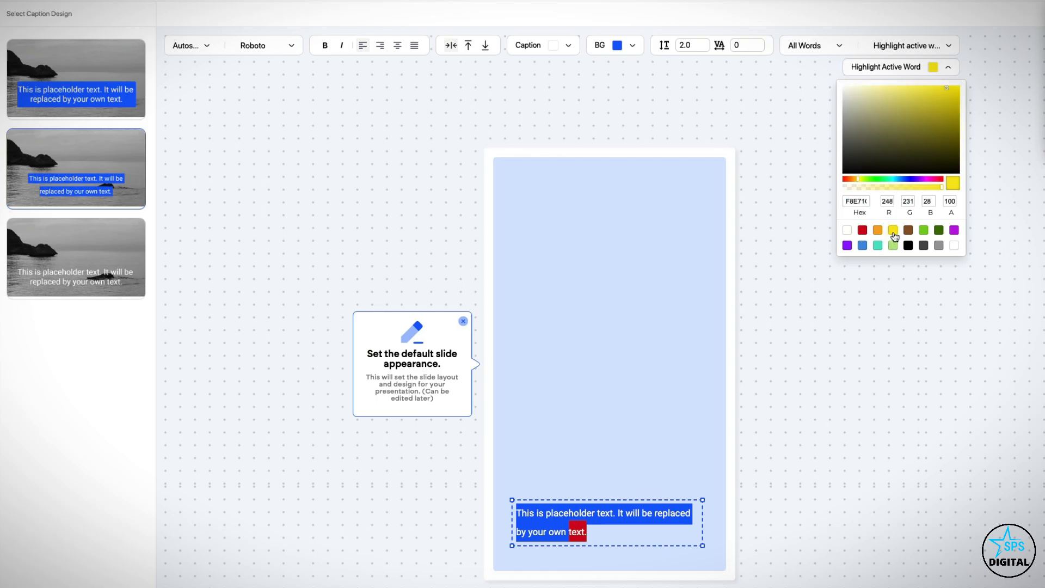
pyautogui.click(924, 231)
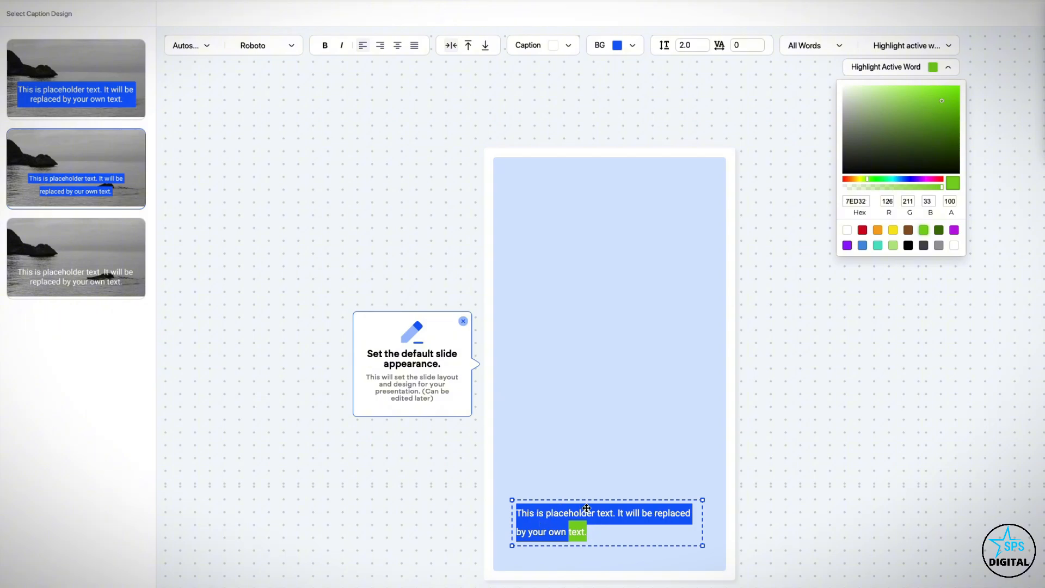
# Set the captions to appear one word at a time and change the active-word highlight colour to red.
pyautogui.click(826, 48)
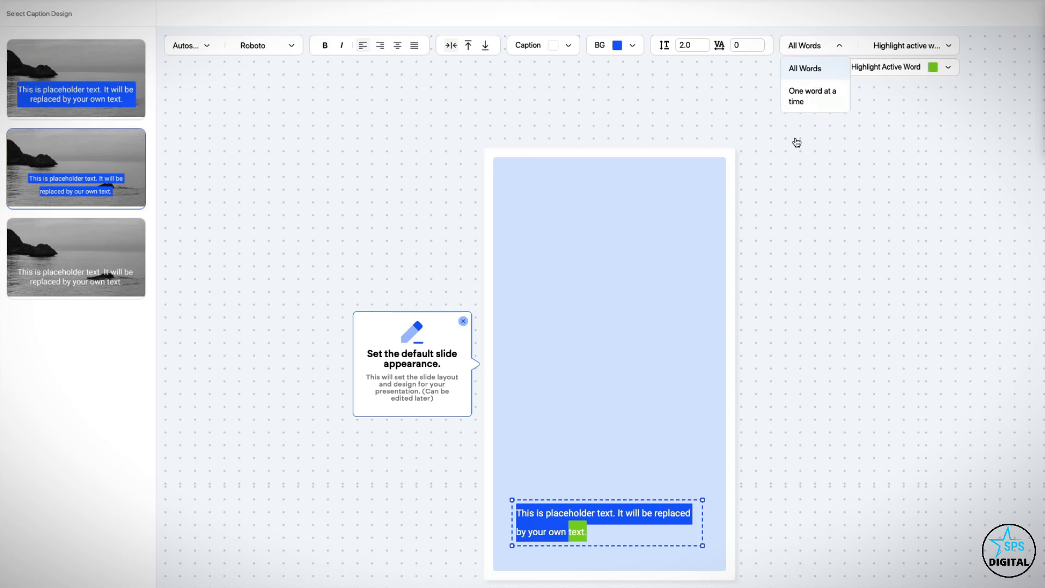
pyautogui.click(821, 98)
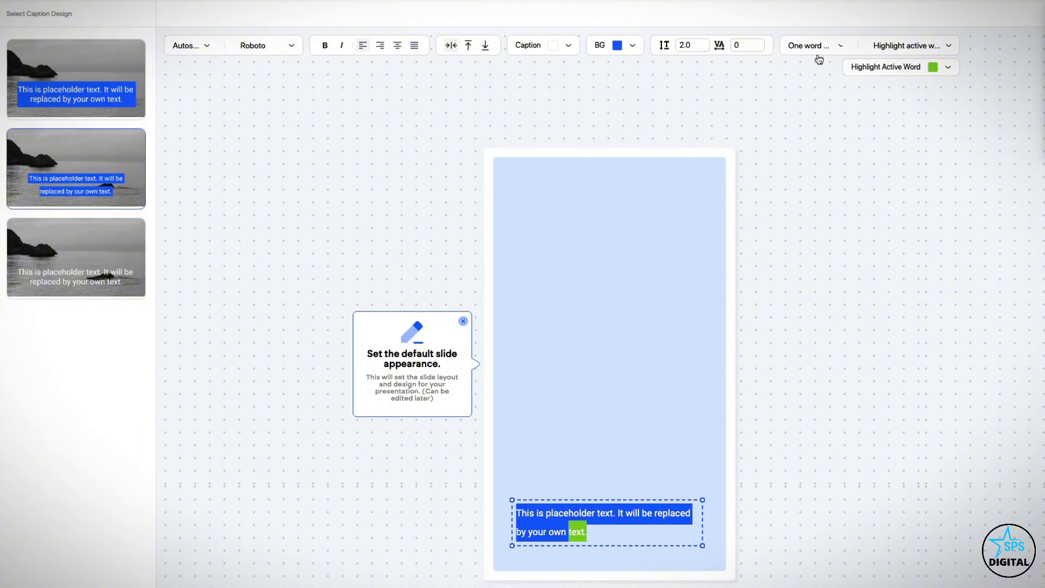
pyautogui.click(880, 69)
pyautogui.click(862, 231)
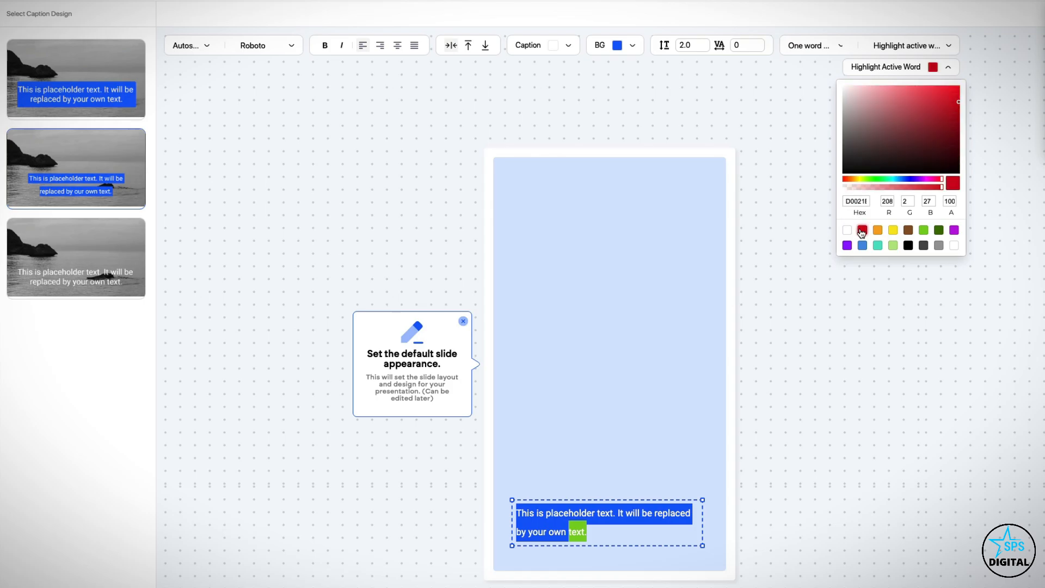
pyautogui.click(826, 15)
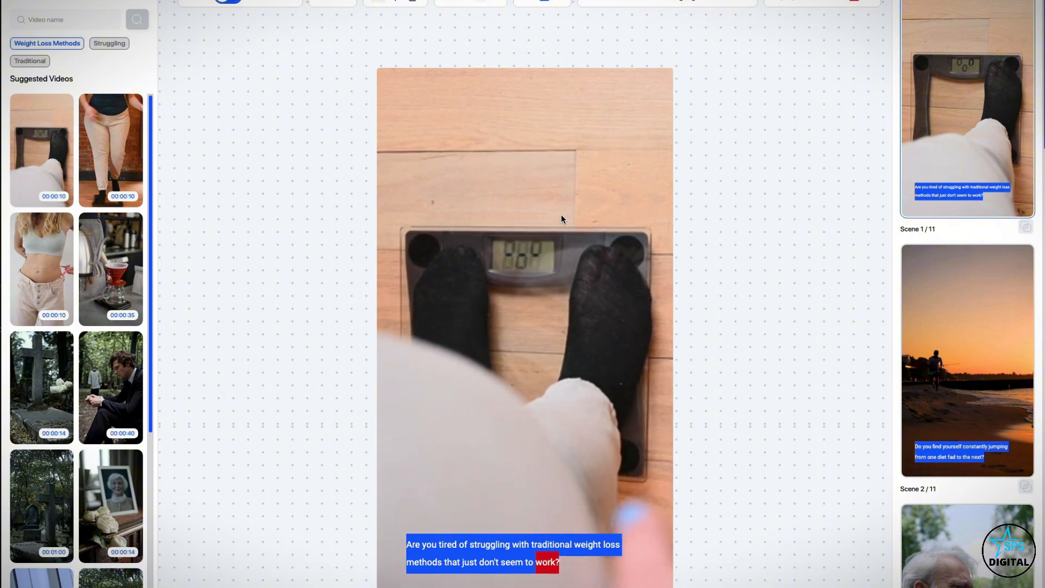
# Replace the background video of scene 2 with the suggested clip of a man jumping in front of a crowd.
pyautogui.click(973, 288)
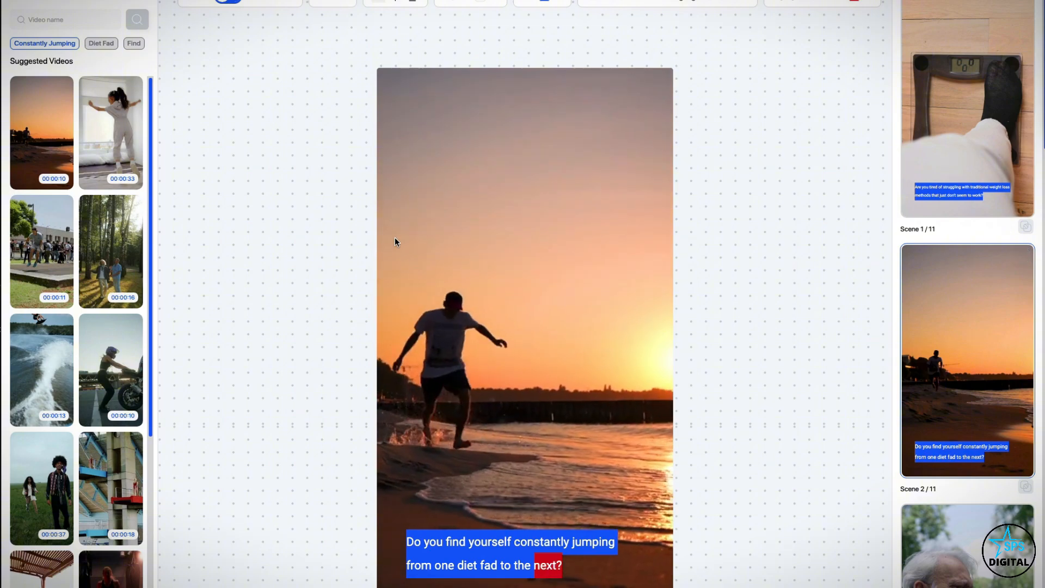
pyautogui.click(45, 257)
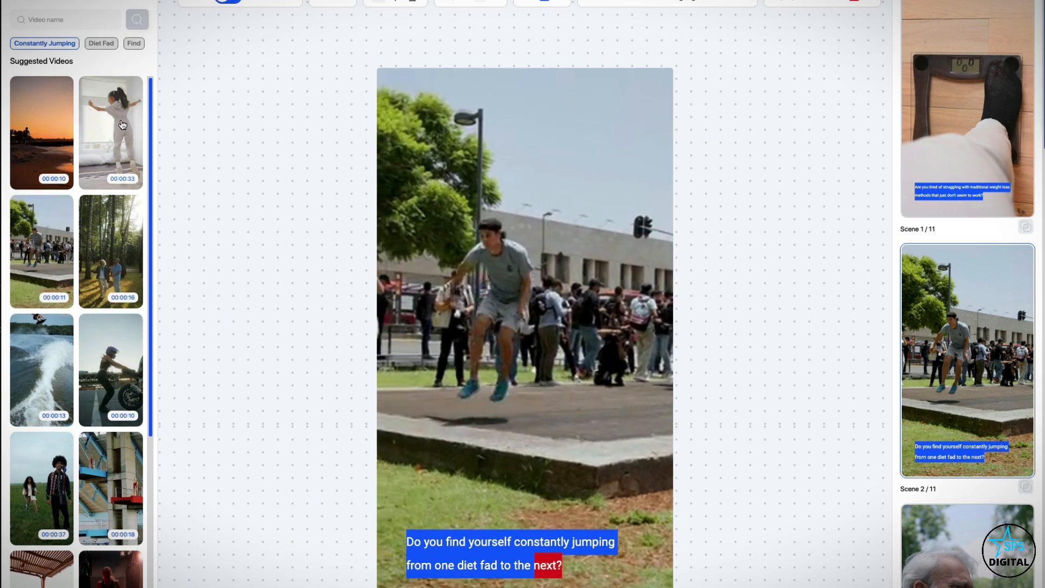
# Look through the suggested videos for scene 2 and search the video library for "upset person".
pyautogui.scroll(-6, 90, 430)
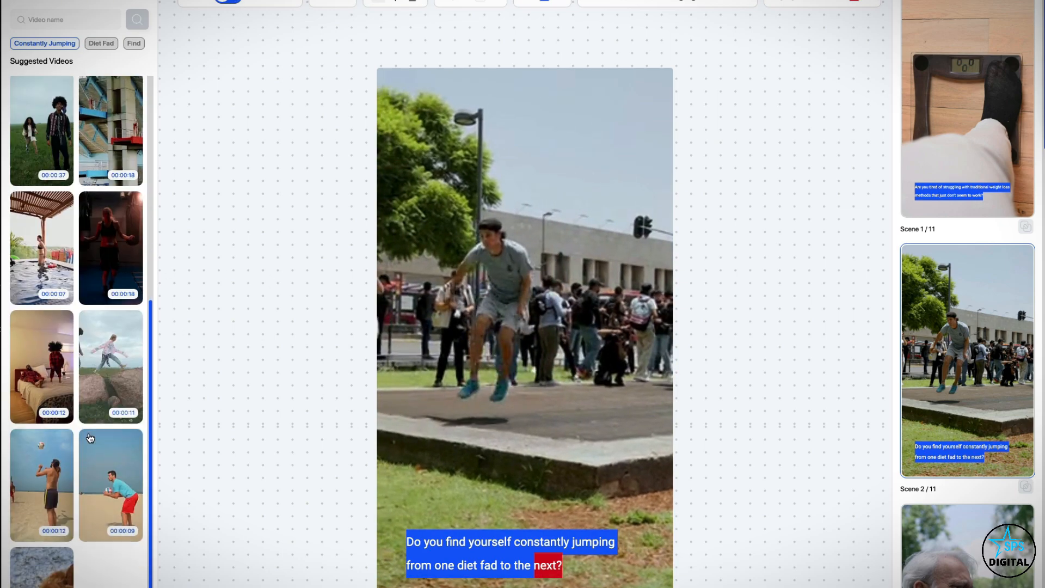
pyautogui.scroll(7, 34, 144)
pyautogui.click(53, 19)
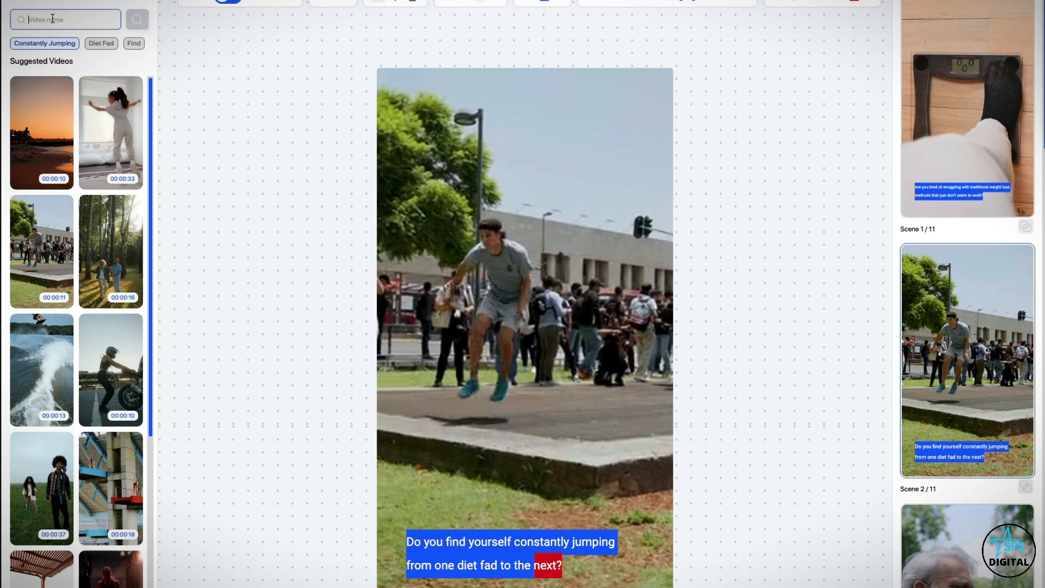
pyautogui.write('upset person')
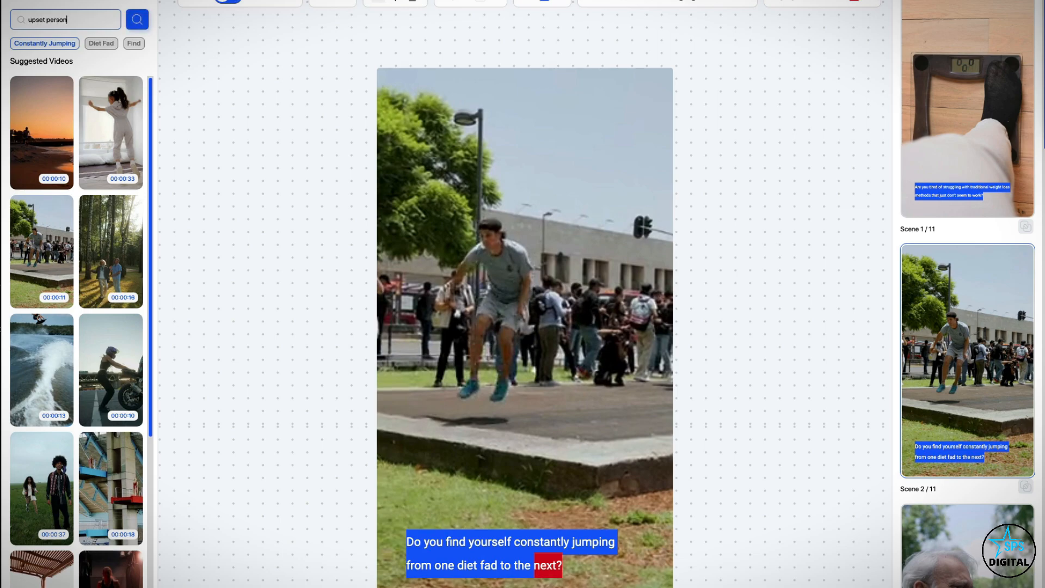
pyautogui.click(137, 19)
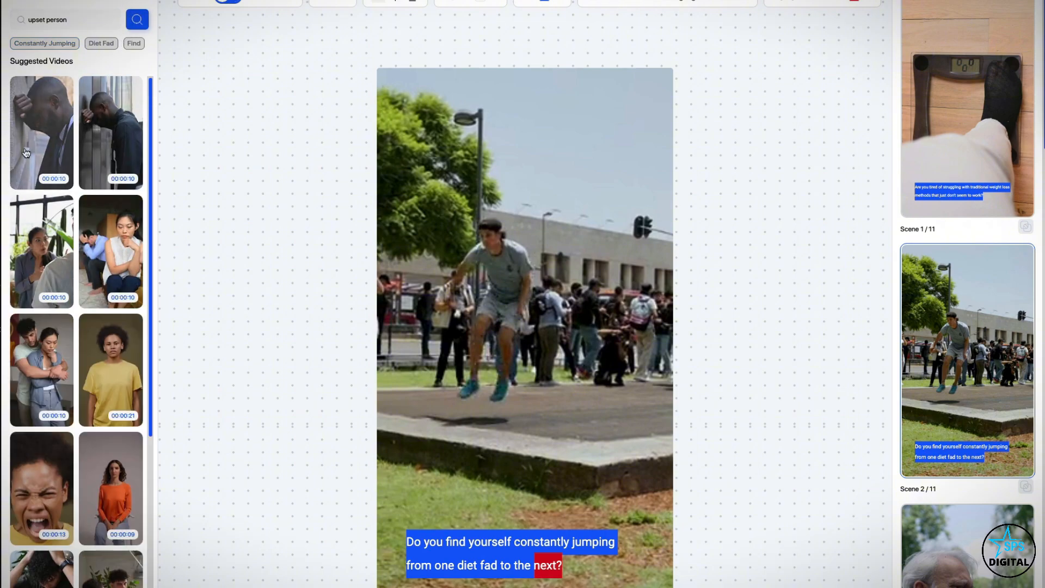
# Replace the background video of scene 2 with the close-up clip of a man leaning his head against a wall, and open scene 5.
pyautogui.click(52, 131)
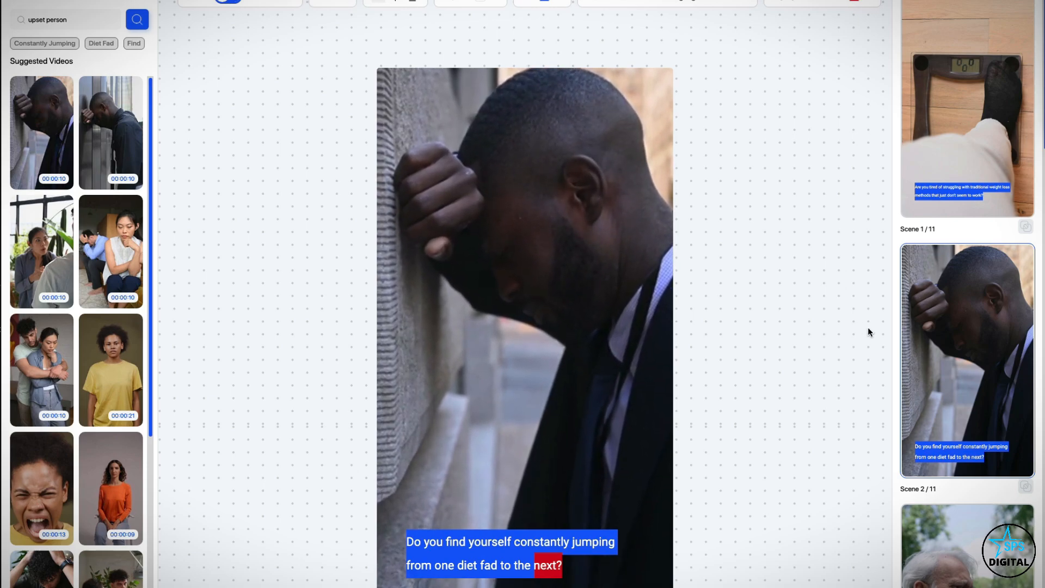
pyautogui.scroll(-5, 967, 330)
pyautogui.scroll(-4, 966, 329)
pyautogui.click(963, 527)
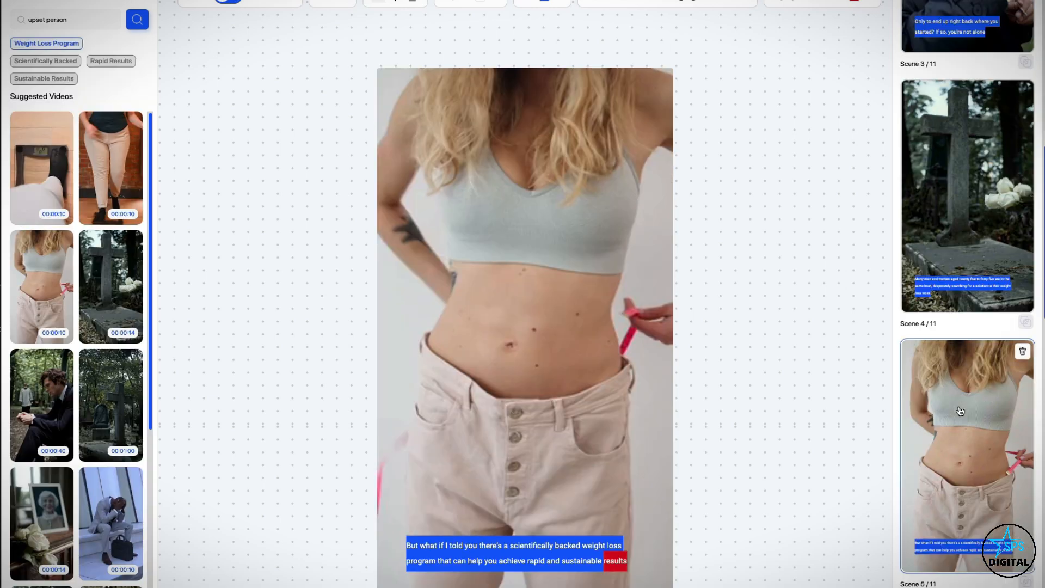
# Open scene 6, look through its suggested videos and search the video library for "weight loss".
pyautogui.scroll(-4, 961, 468)
pyautogui.click(961, 443)
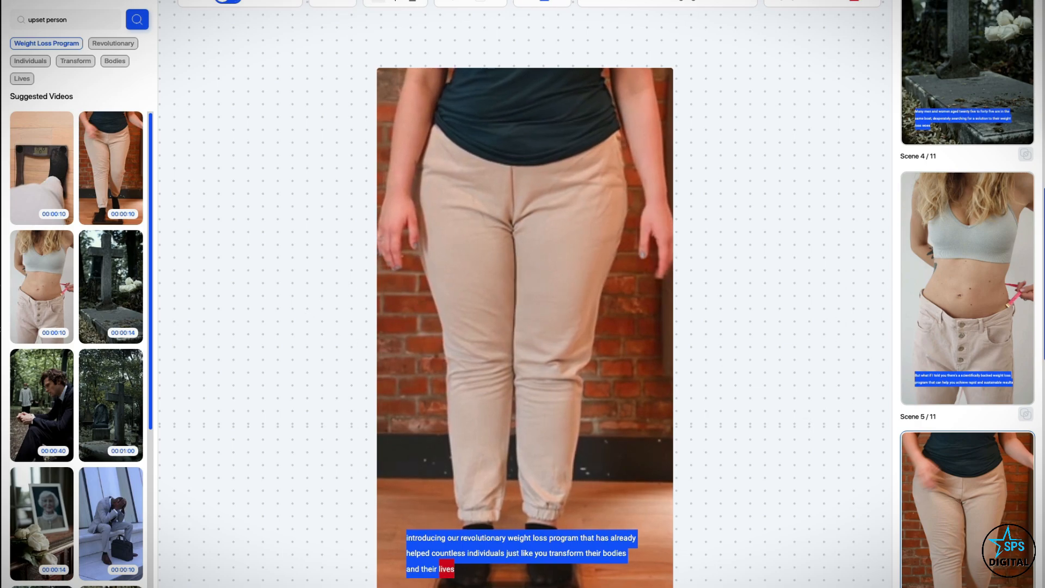
pyautogui.scroll(-5, 124, 529)
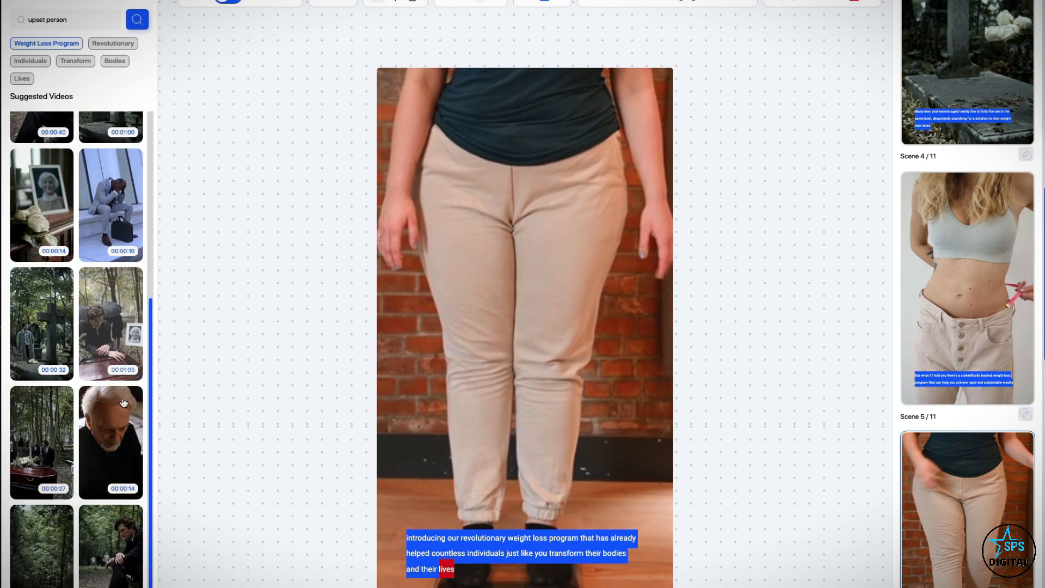
pyautogui.click(64, 20)
pyautogui.hotkey('ctrl', 'a')
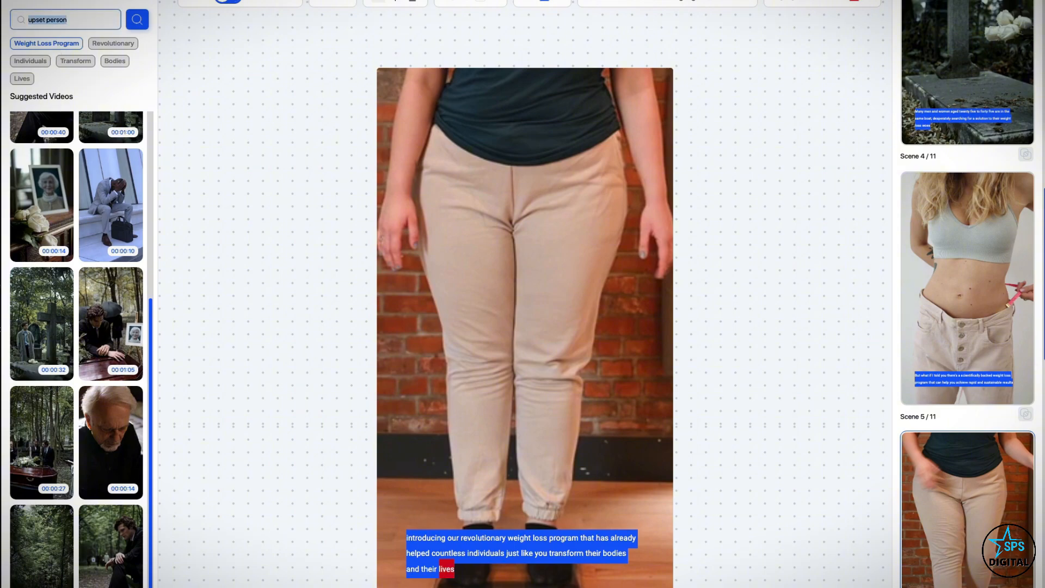
pyautogui.write('weight loss')
pyautogui.click(137, 20)
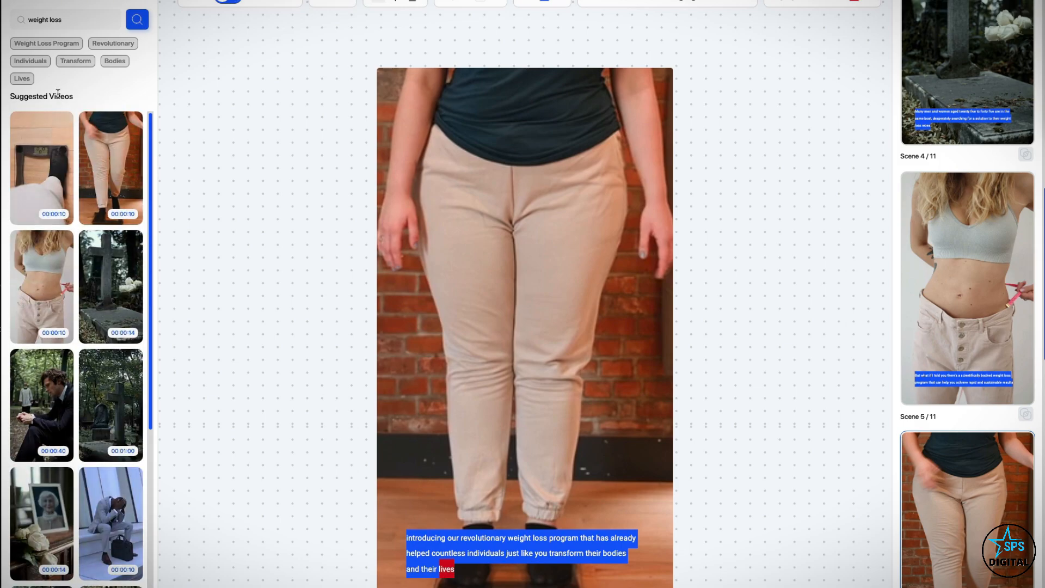
# Search the video library for "diet" and replace the background video of scene 6 with the clip of a hand holding berries.
pyautogui.click(72, 20)
pyautogui.hotkey('ctrl', 'a')
pyautogui.write('d')
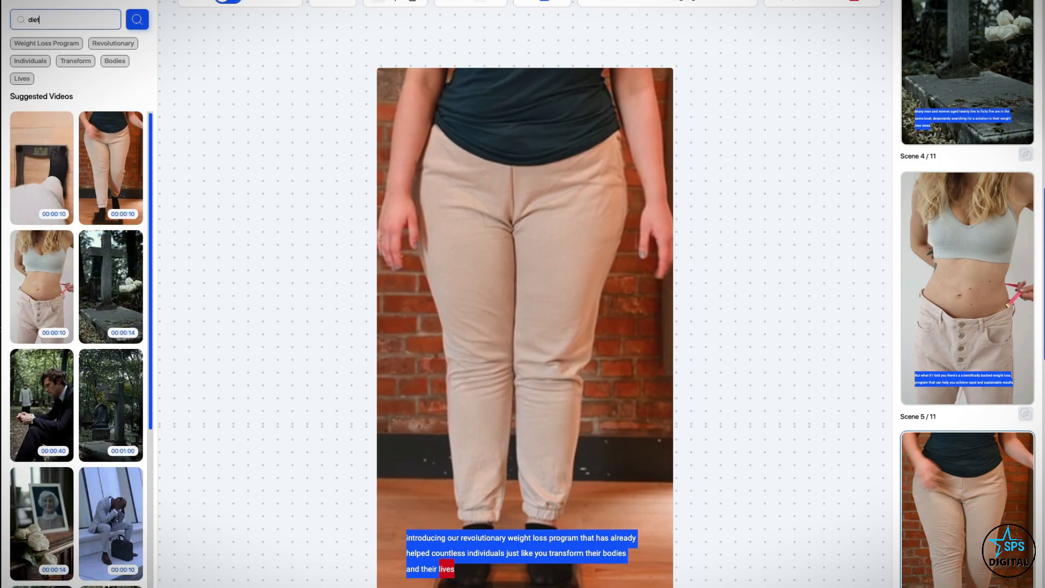
pyautogui.press('Return')
pyautogui.scroll(-6, 31, 201)
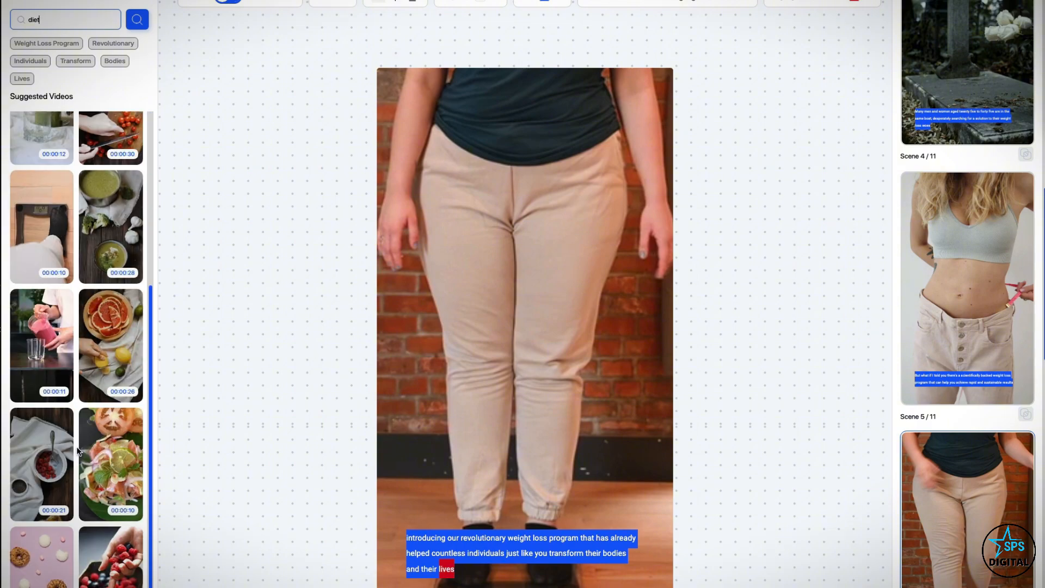
pyautogui.click(110, 545)
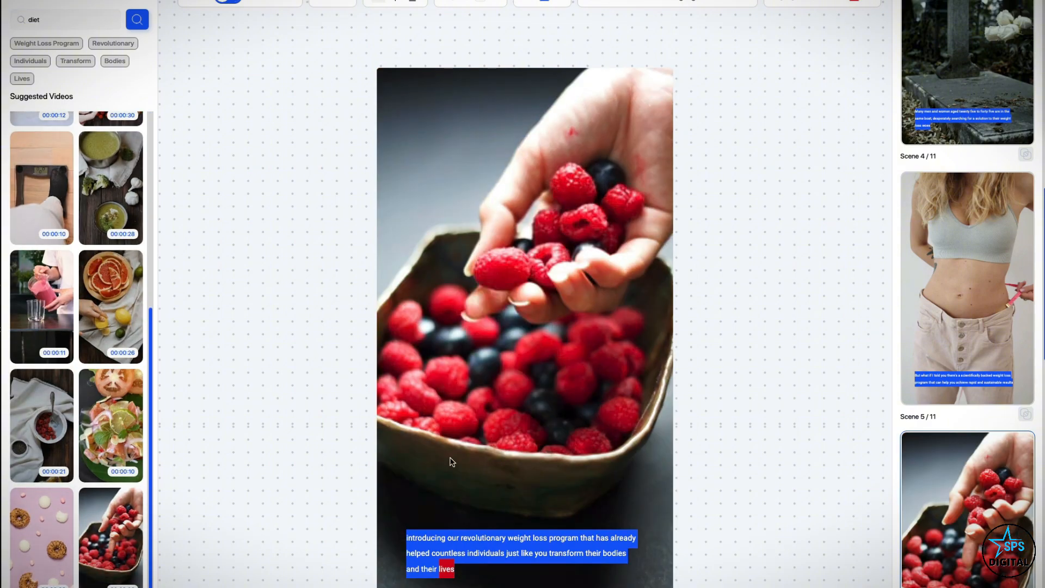
# Replace the background video of scene 7 with the suggested clip of a woman in a green top holding a plate of food.
pyautogui.scroll(-2, 919, 486)
pyautogui.scroll(-3, 919, 486)
pyautogui.click(925, 490)
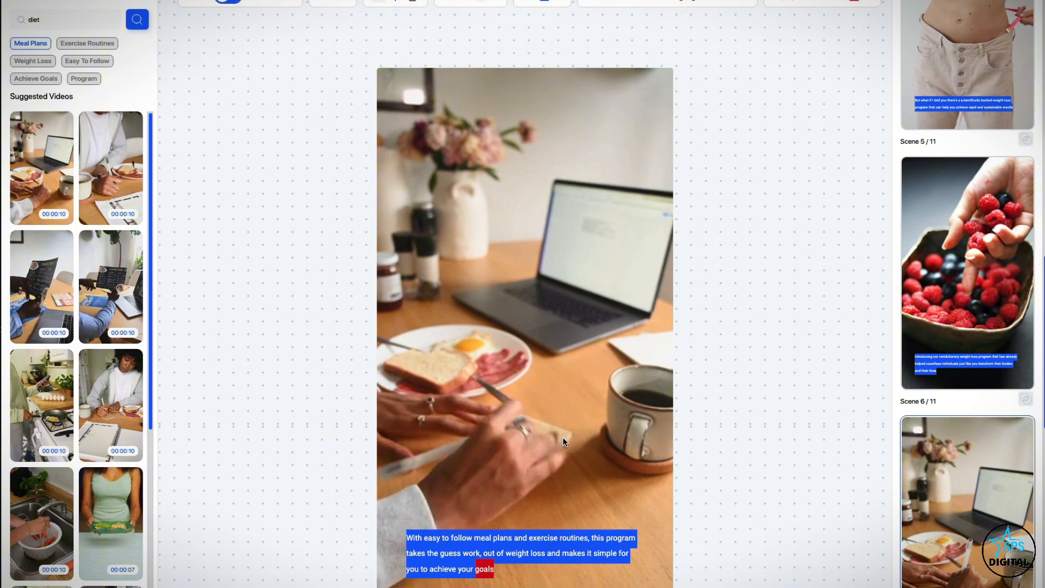
pyautogui.scroll(-5, 969, 381)
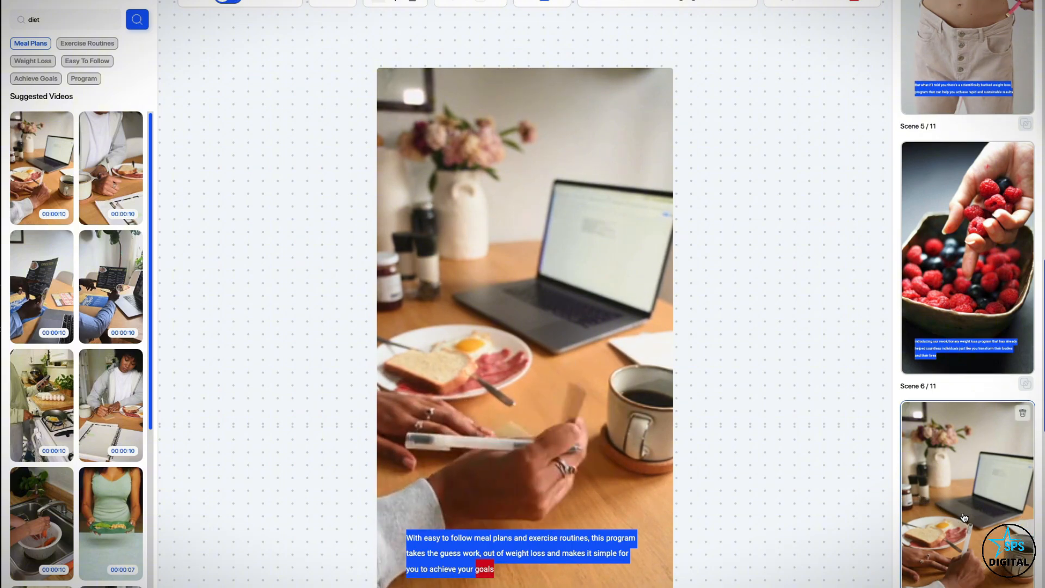
pyautogui.scroll(-5, 972, 483)
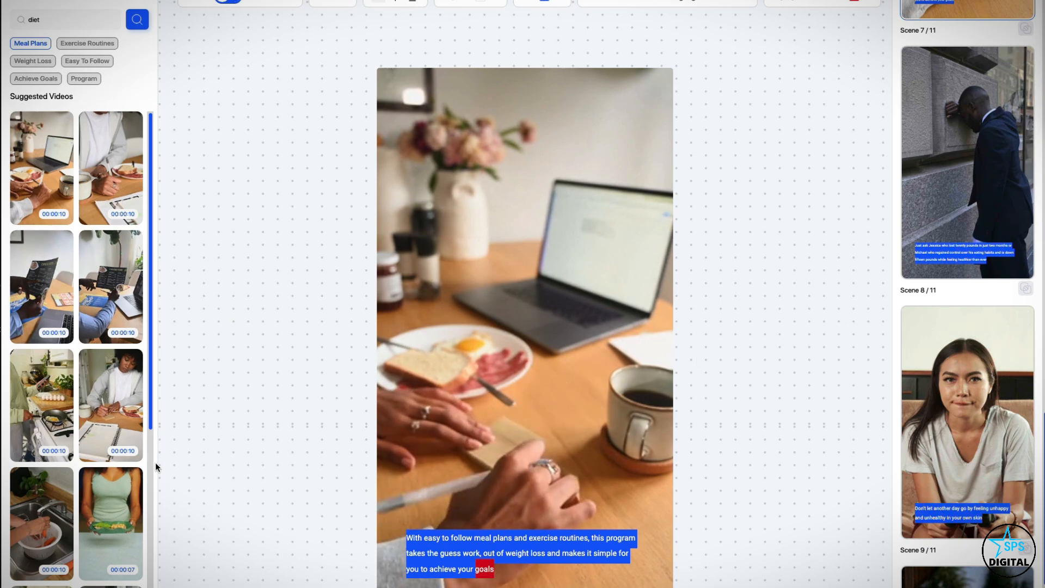
pyautogui.click(135, 497)
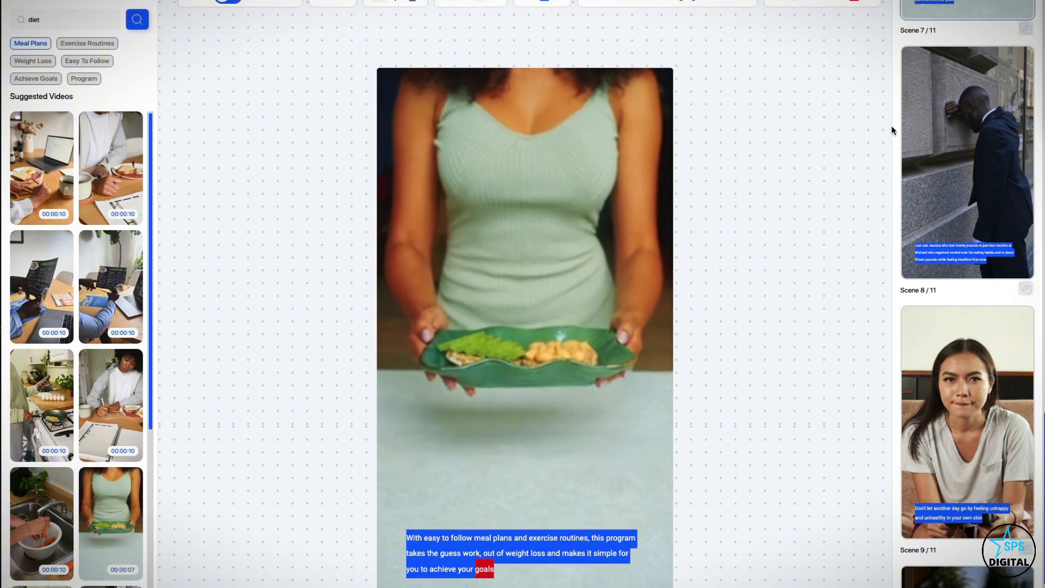
# Go to the timeline stage and upload generate-script-vo.mp3 from the EVSL Testing folder as the voice-over.
pyautogui.scroll(15, 910, 132)
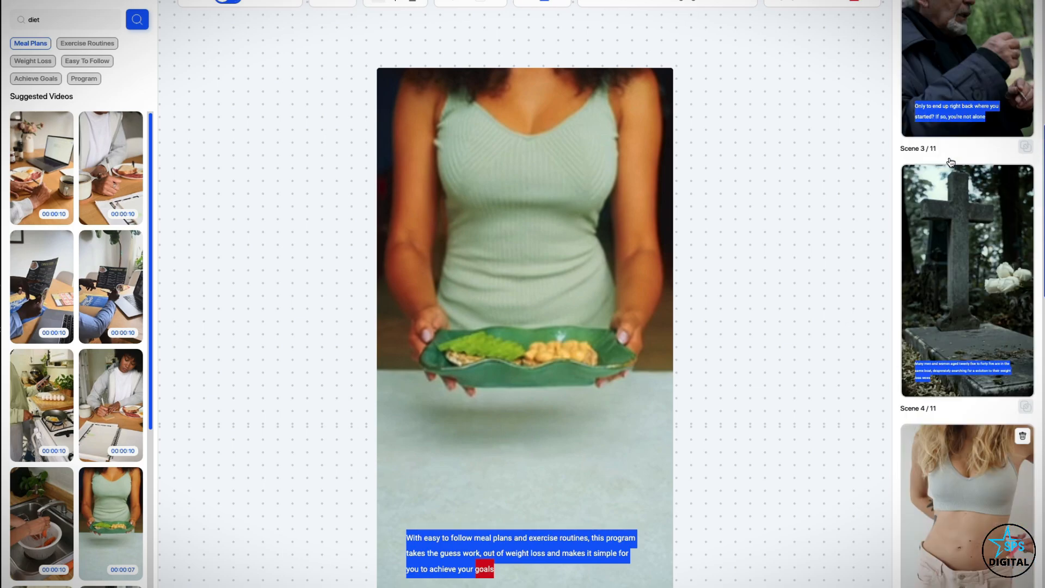
pyautogui.scroll(3, 951, 162)
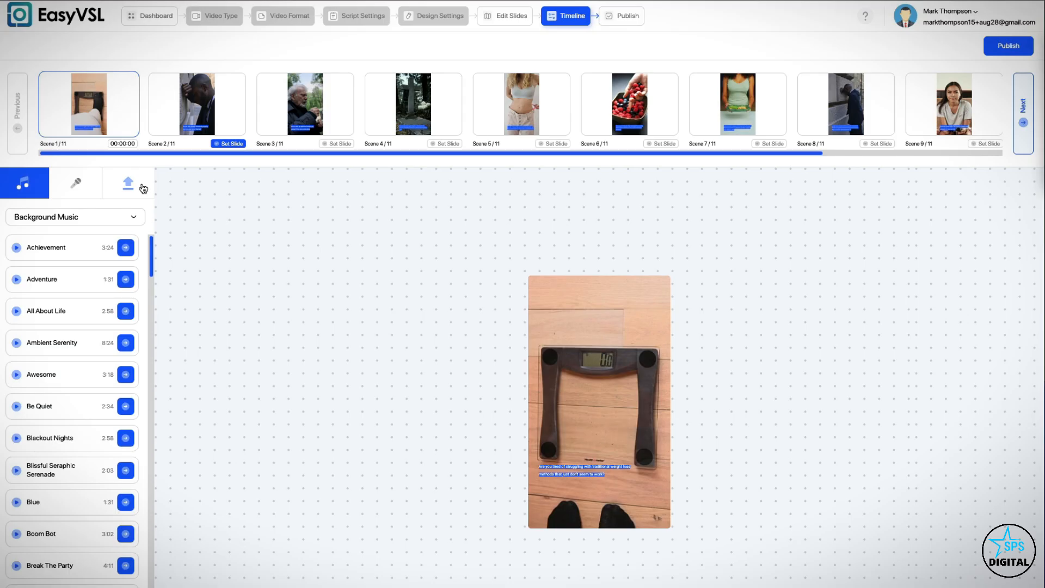
pyautogui.click(143, 188)
pyautogui.click(466, 412)
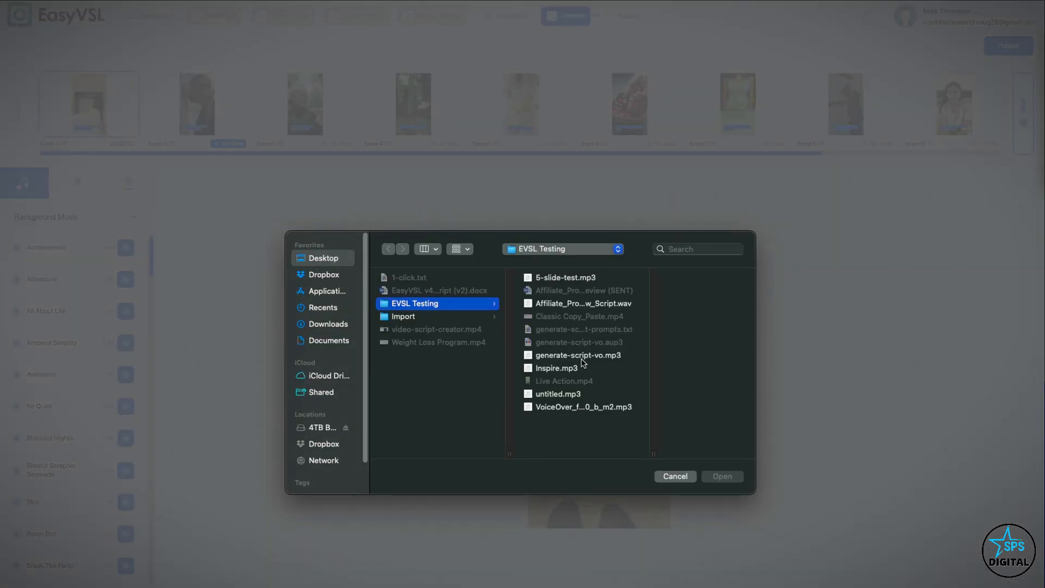
pyautogui.click(675, 476)
pyautogui.click(656, 294)
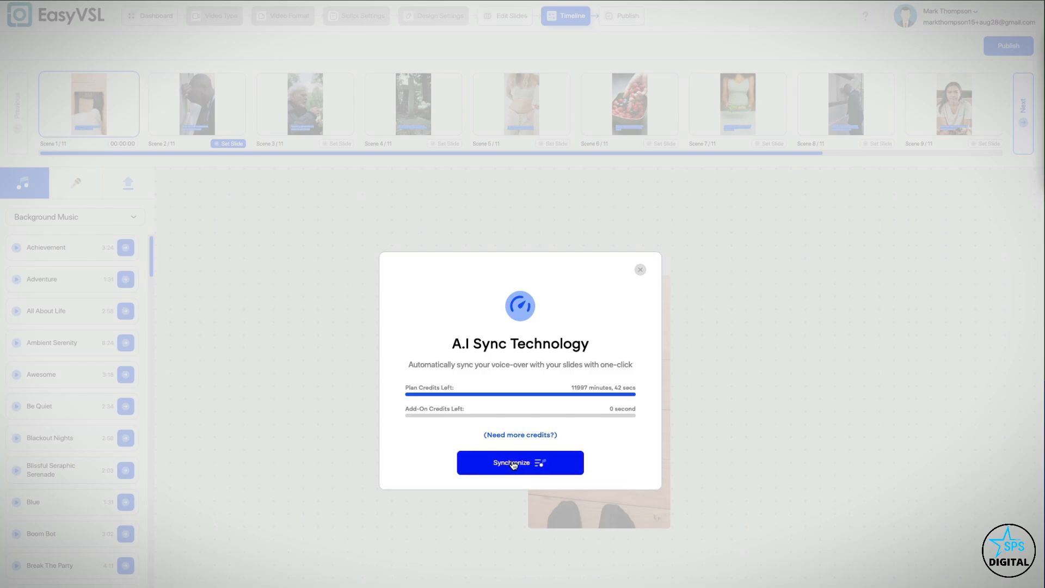
# Synchronize the voice-over with the slides by running auto speech recognition on generate-script-vo.mp3.
pyautogui.click(511, 466)
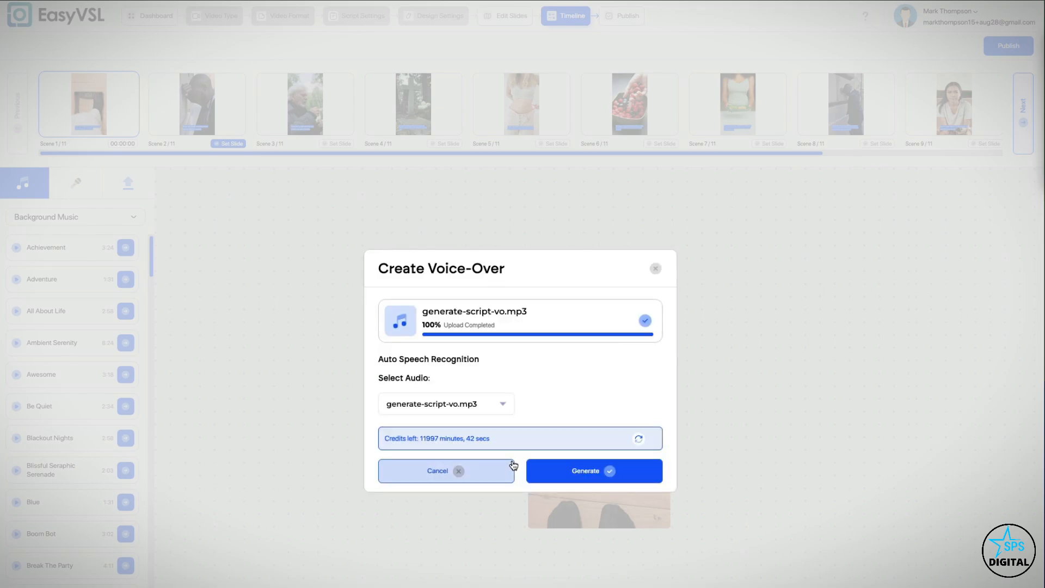
pyautogui.click(570, 472)
pyautogui.click(554, 418)
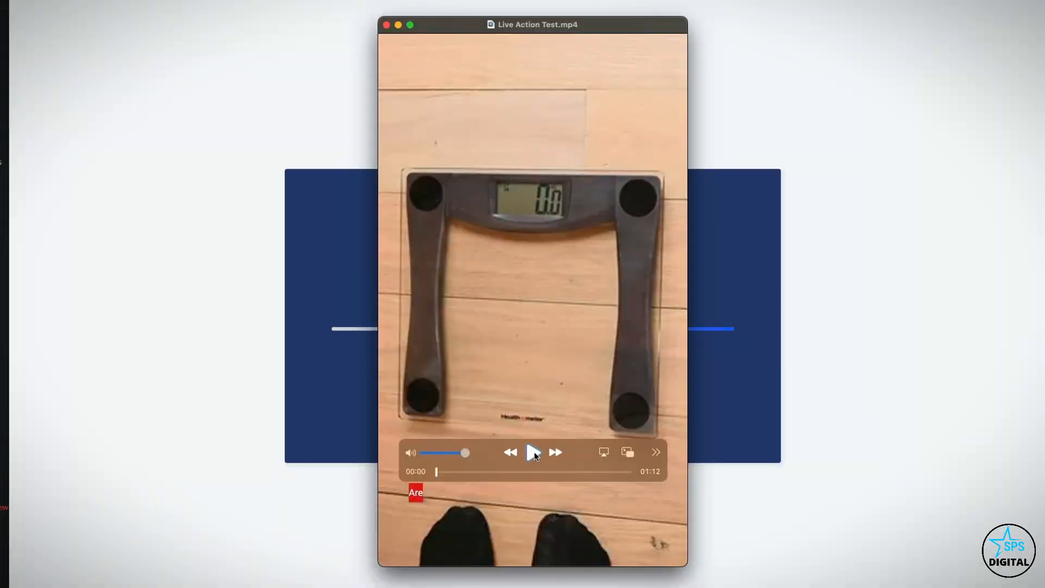
# Play part of the rendered Live Action Test.mp4, close the video and return to the dashboard.
pyautogui.click(533, 453)
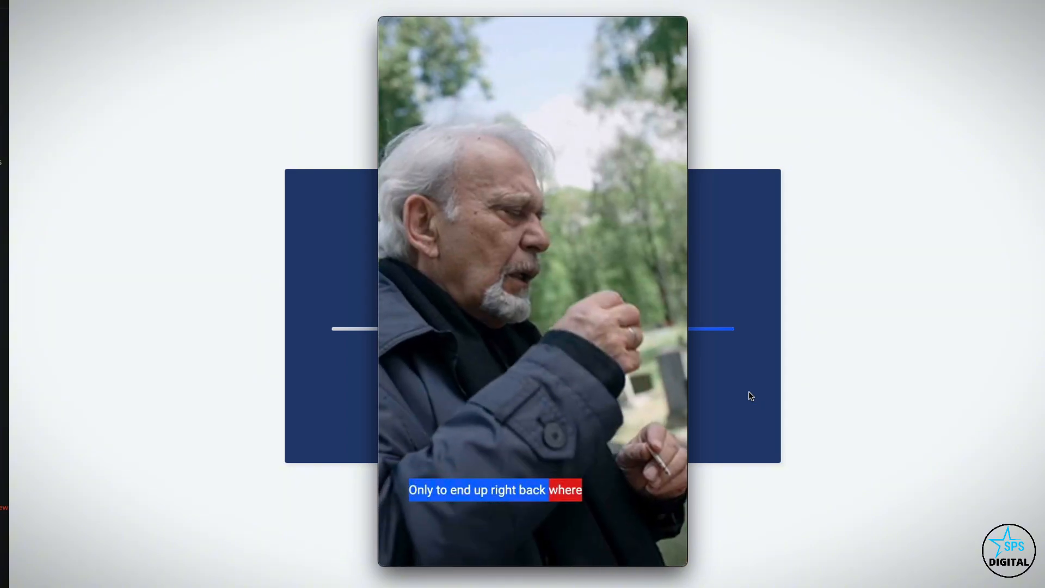
pyautogui.moveTo(658, 396)
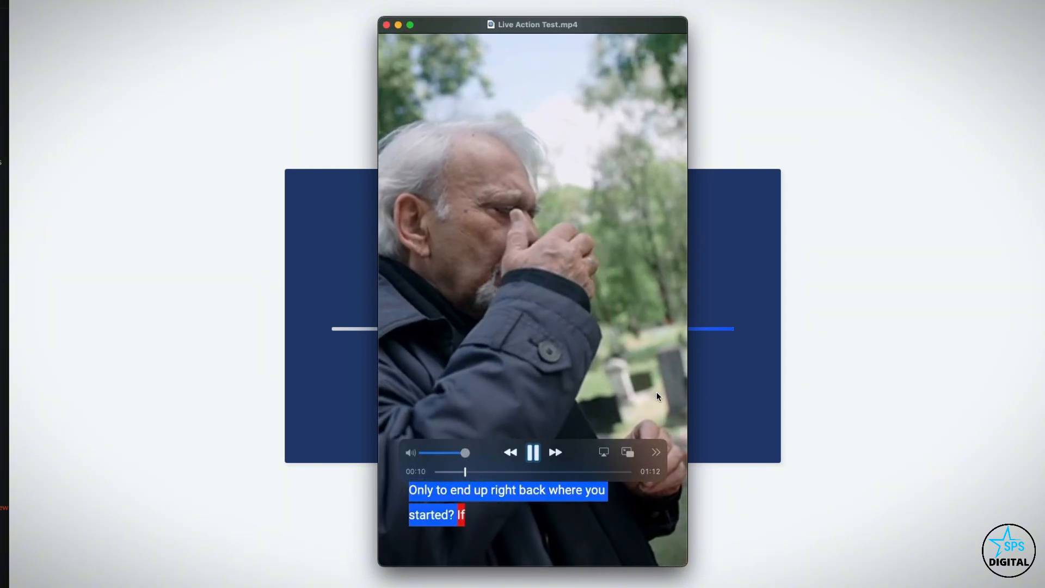
pyautogui.click(533, 452)
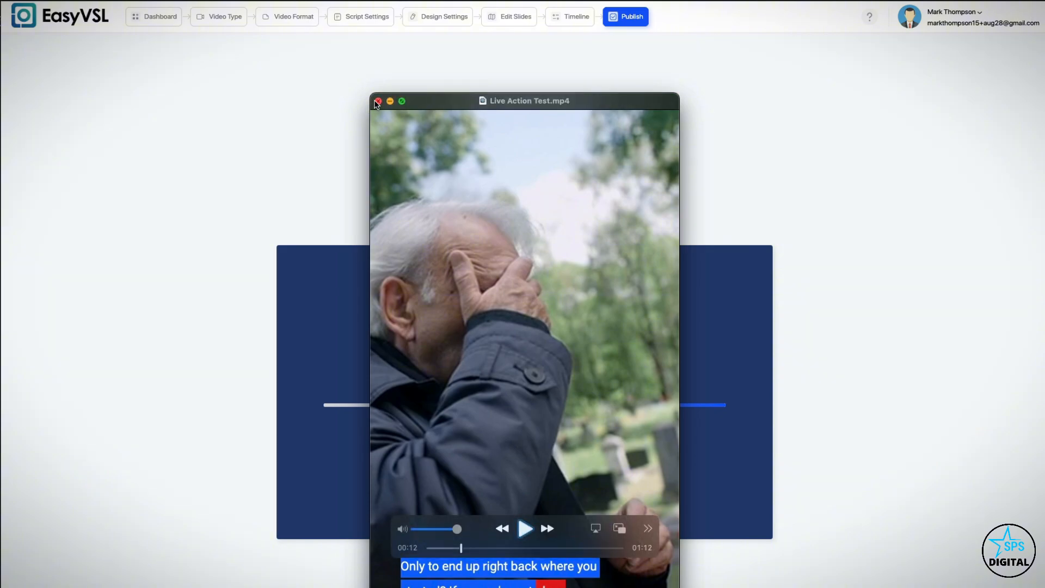
pyautogui.click(378, 102)
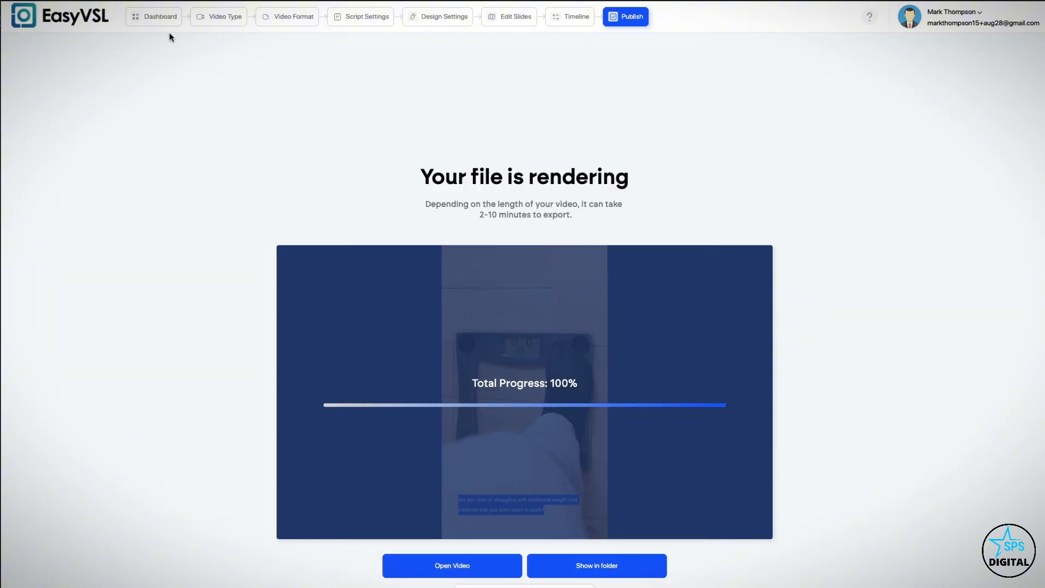
pyautogui.click(163, 22)
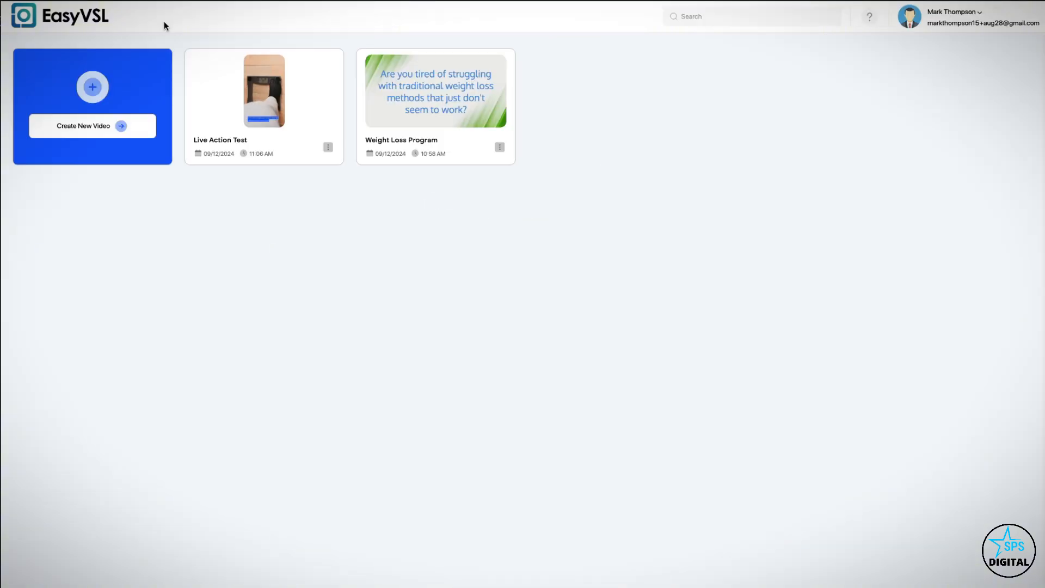